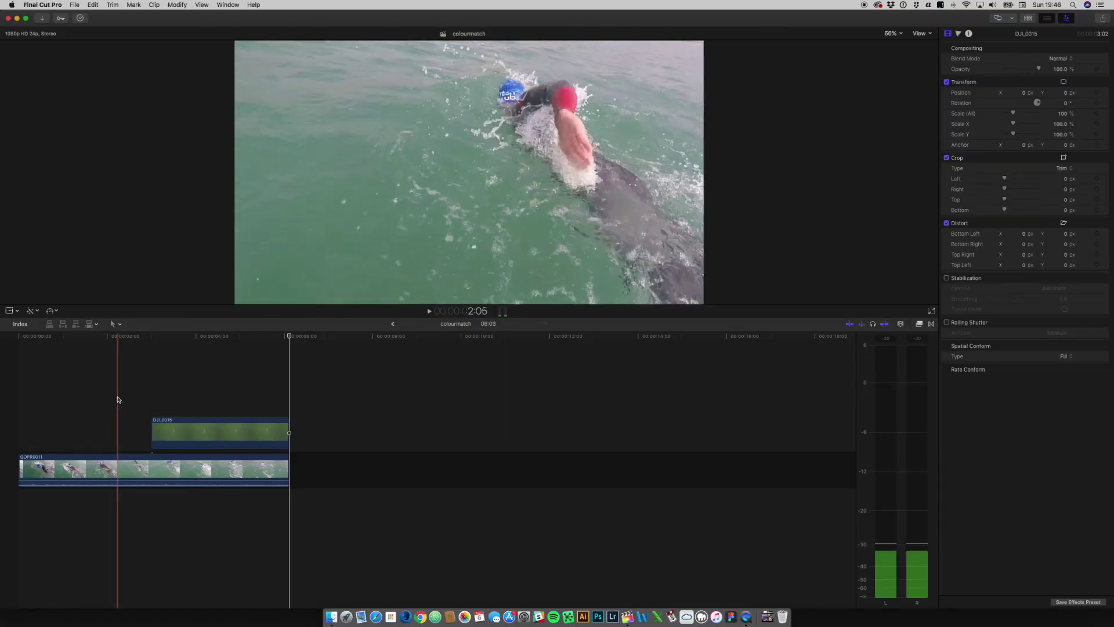
- Match the color of the DJI_0015 clip to an early frame of GOPR0011, apply the match and play back the result
{"action": "left_click", "coordinate": [202, 424]}
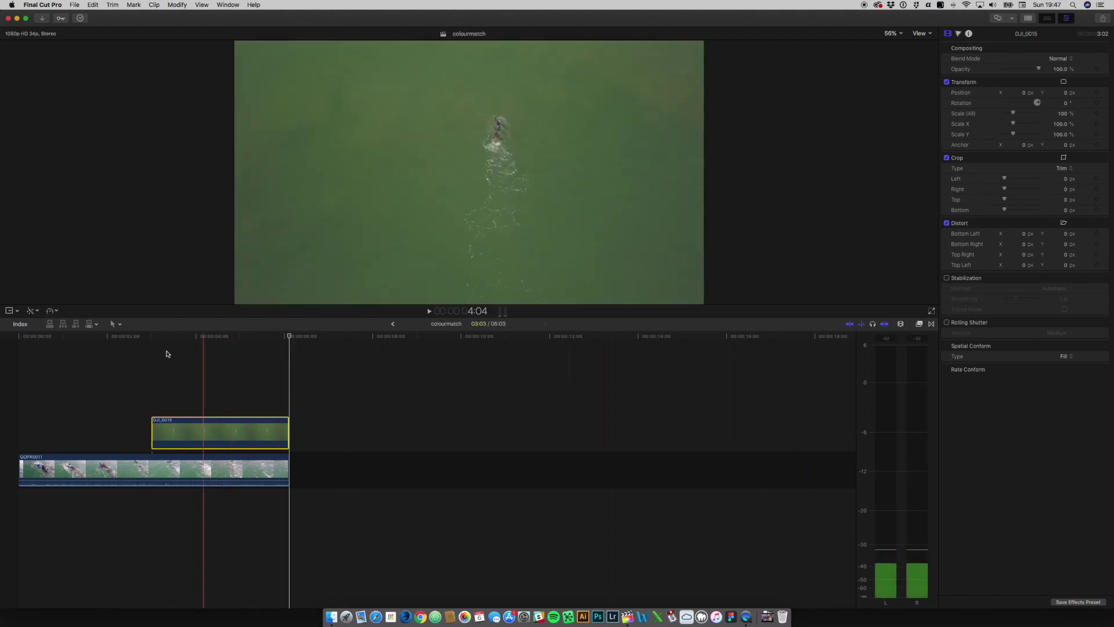
{"action": "left_click", "coordinate": [38, 312]}
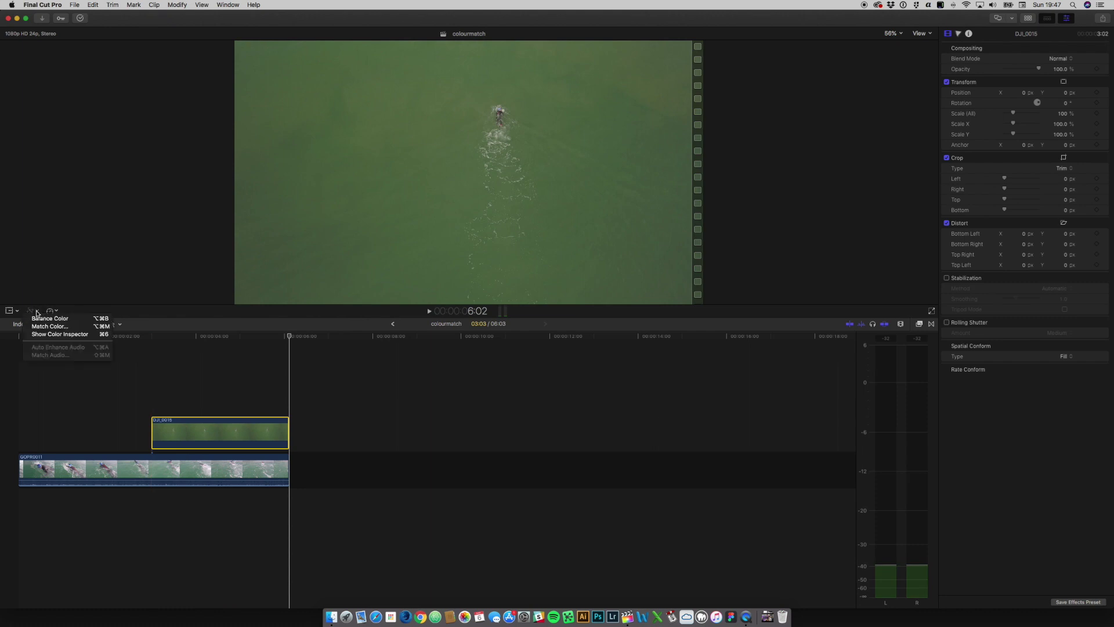
{"action": "left_click", "coordinate": [45, 328]}
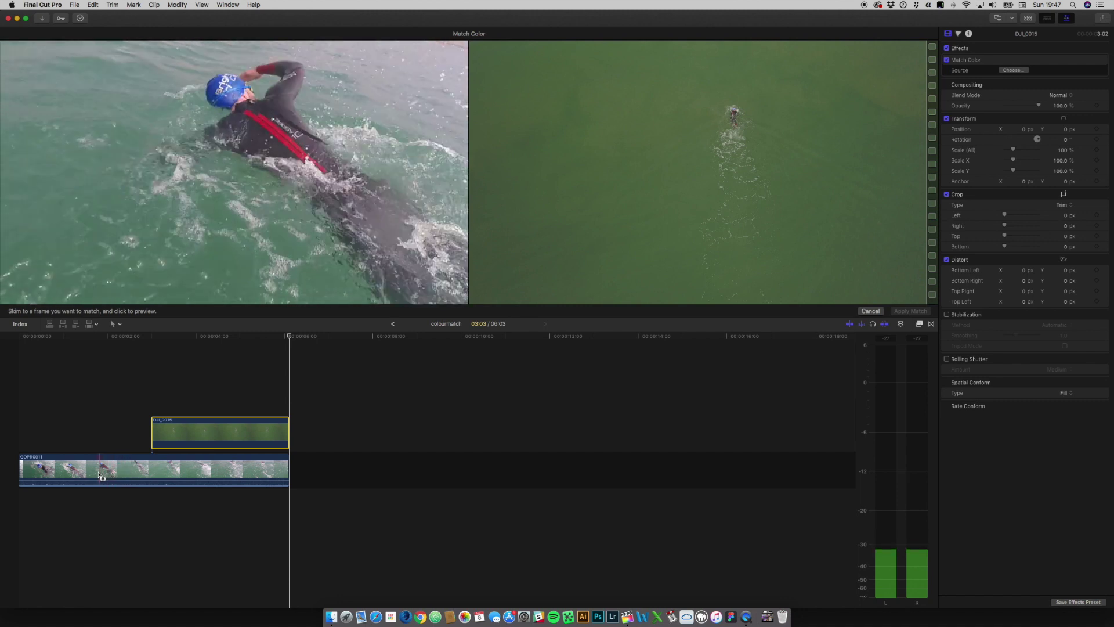
{"action": "left_click", "coordinate": [70, 472]}
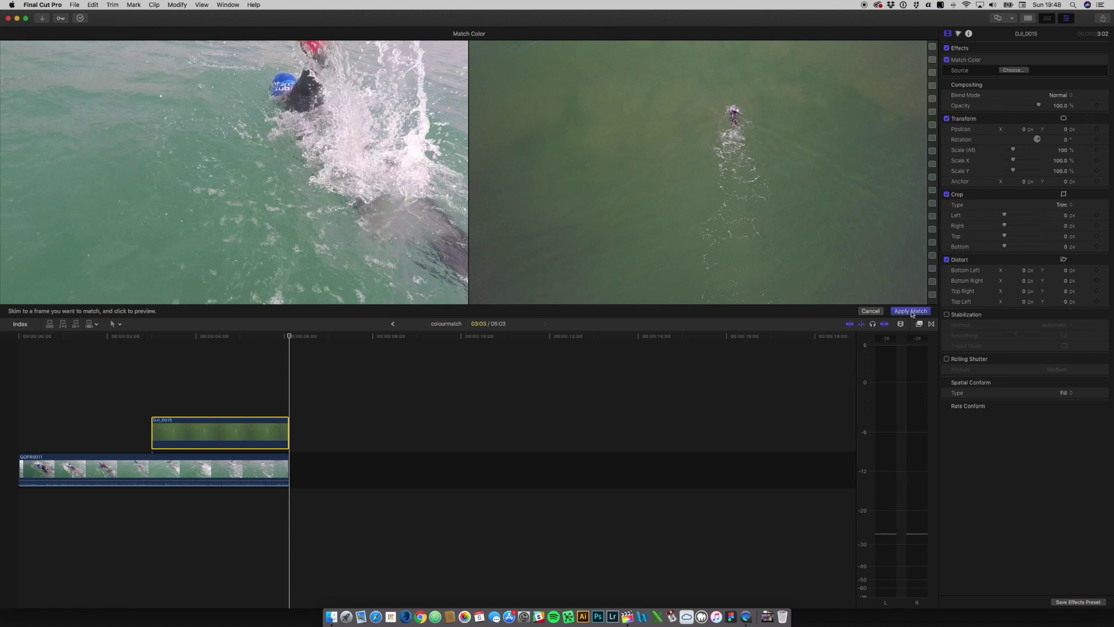
{"action": "left_click", "coordinate": [909, 312]}
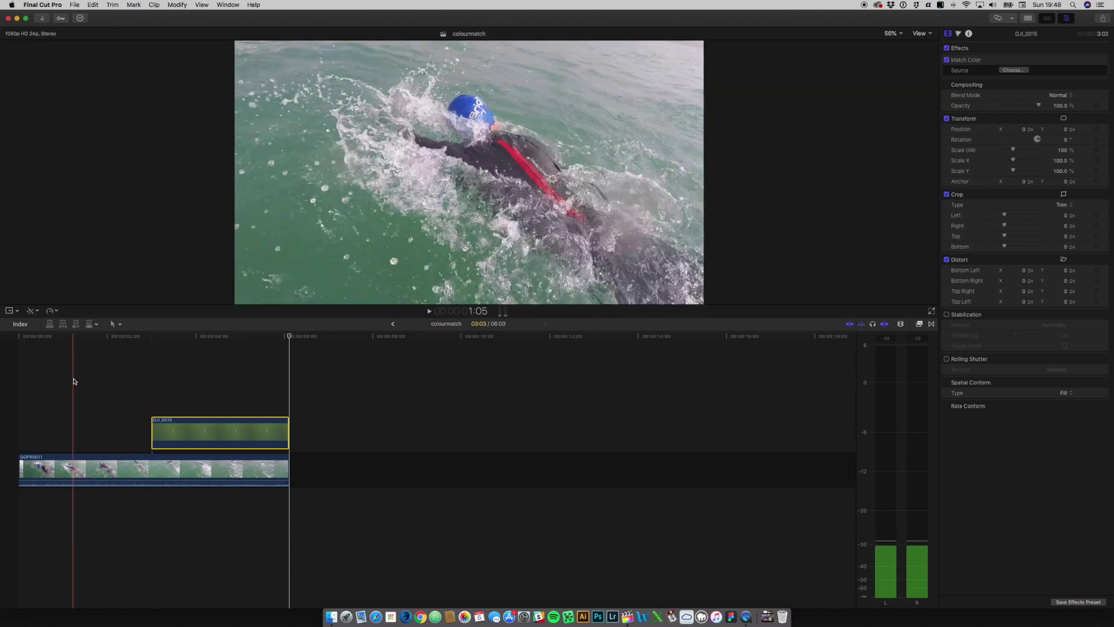
{"action": "key", "text": "space"}
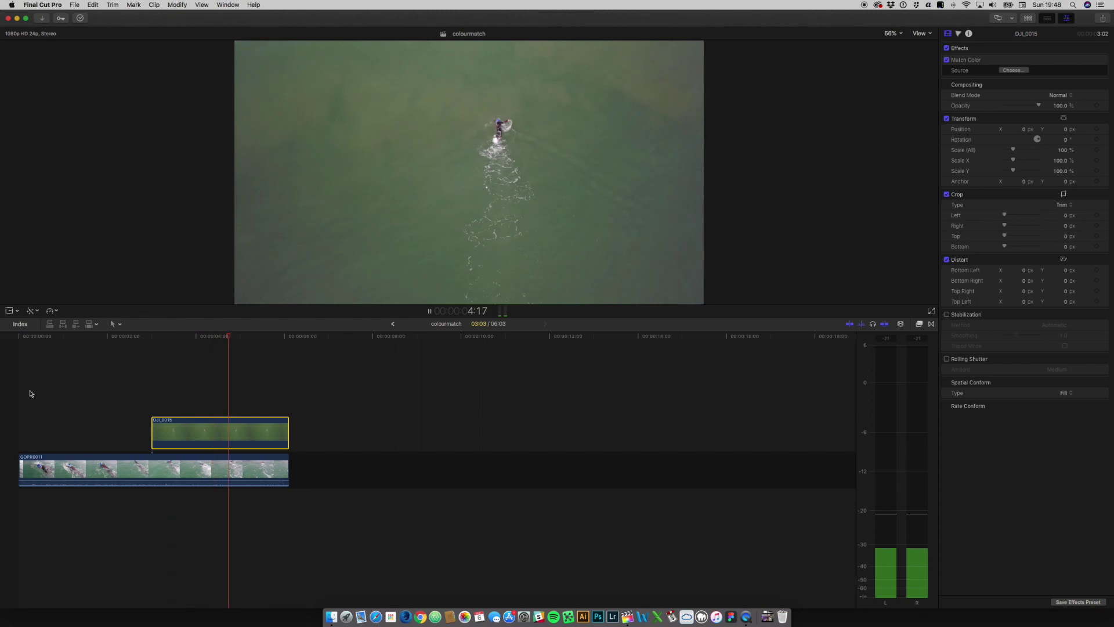
{"action": "key", "text": "space"}
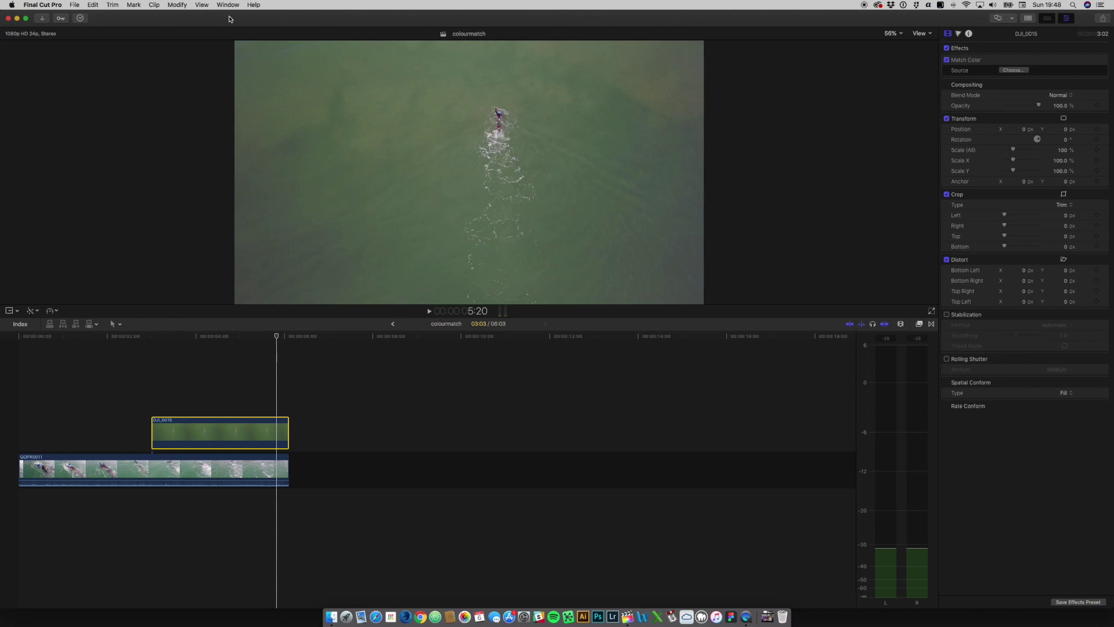
- Show the video scopes alongside the picture in the viewer
{"action": "key", "text": "super+7"}
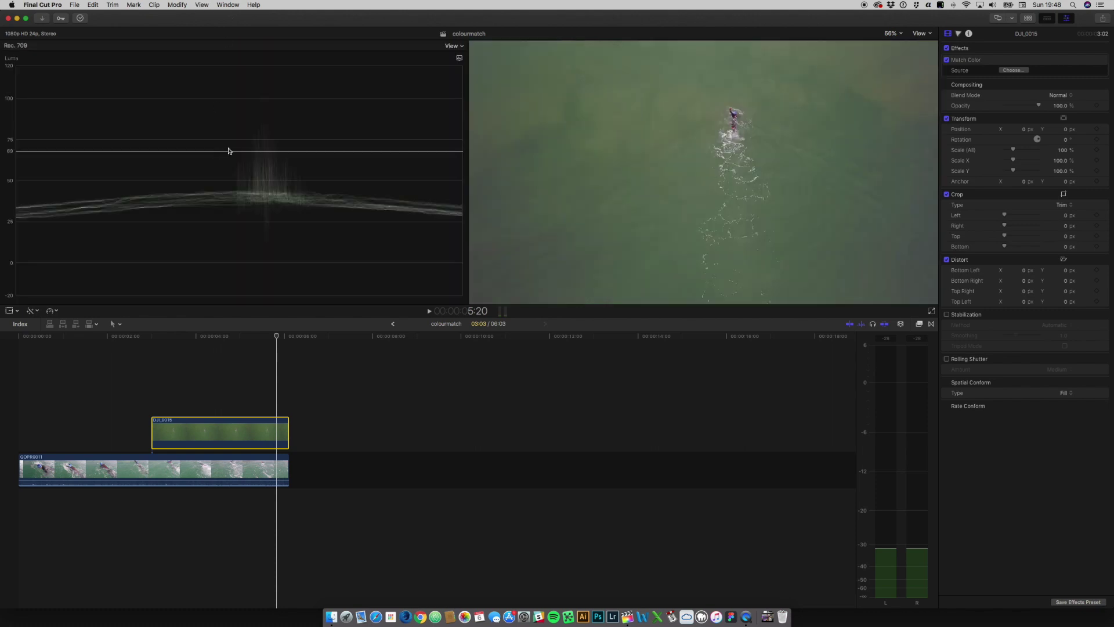
{"action": "left_click", "coordinate": [202, 5]}
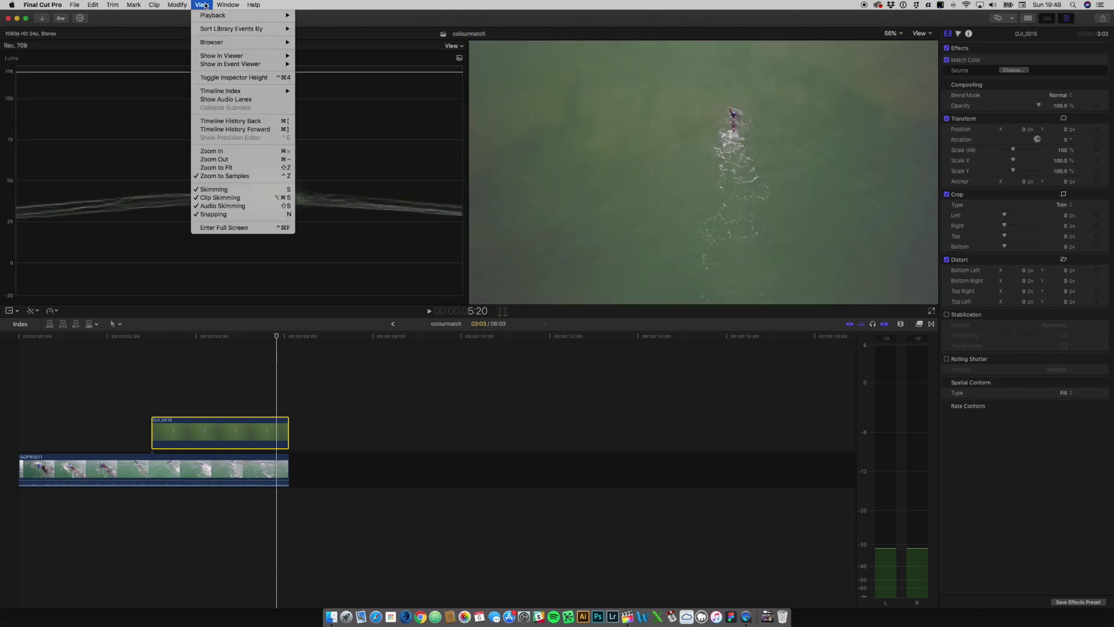
{"action": "mouse_move", "coordinate": [230, 59]}
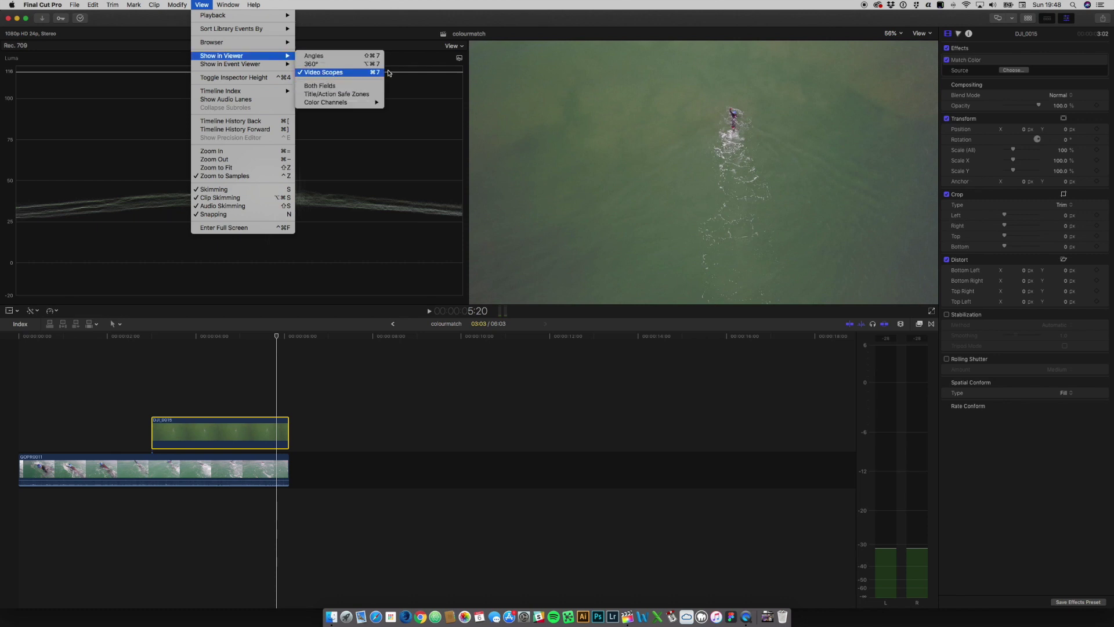
{"action": "left_click", "coordinate": [447, 21]}
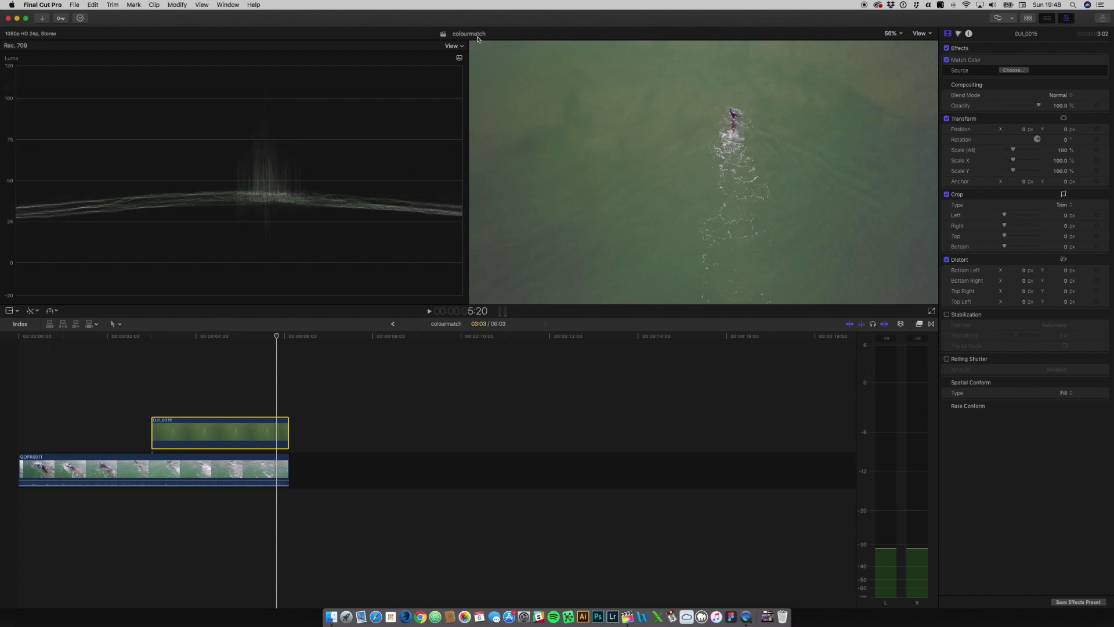
- Arrange the scopes in a two-row layout with the vectorscope above the luma waveform and check the waveform's brightness range
{"action": "left_click", "coordinate": [461, 46]}
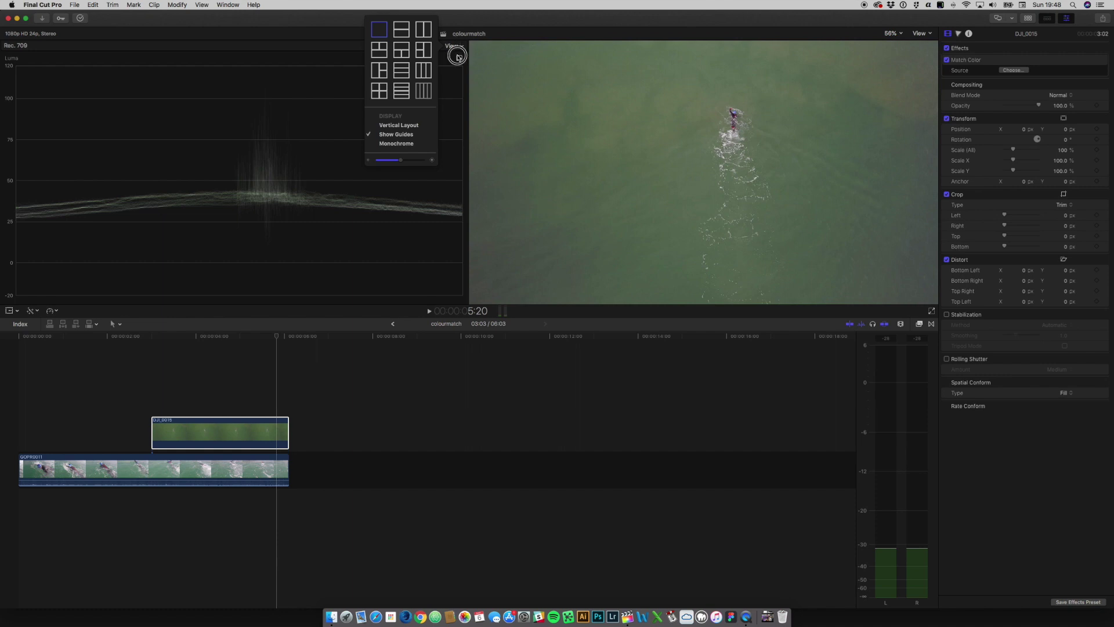
{"action": "left_click", "coordinate": [458, 58]}
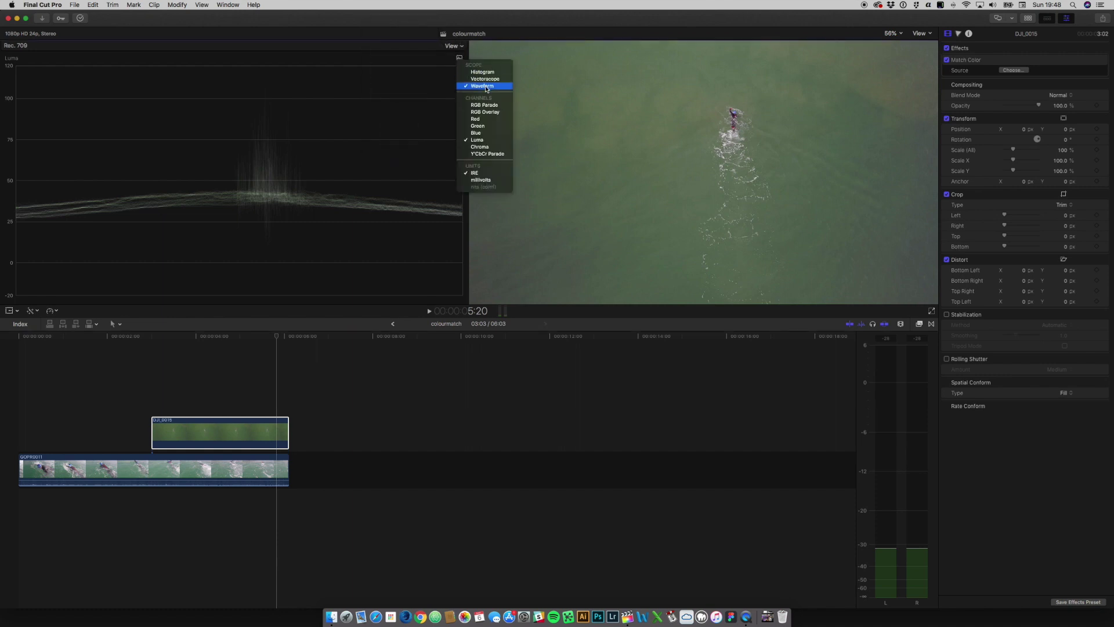
{"action": "left_click", "coordinate": [455, 46]}
{"action": "left_click", "coordinate": [455, 46]}
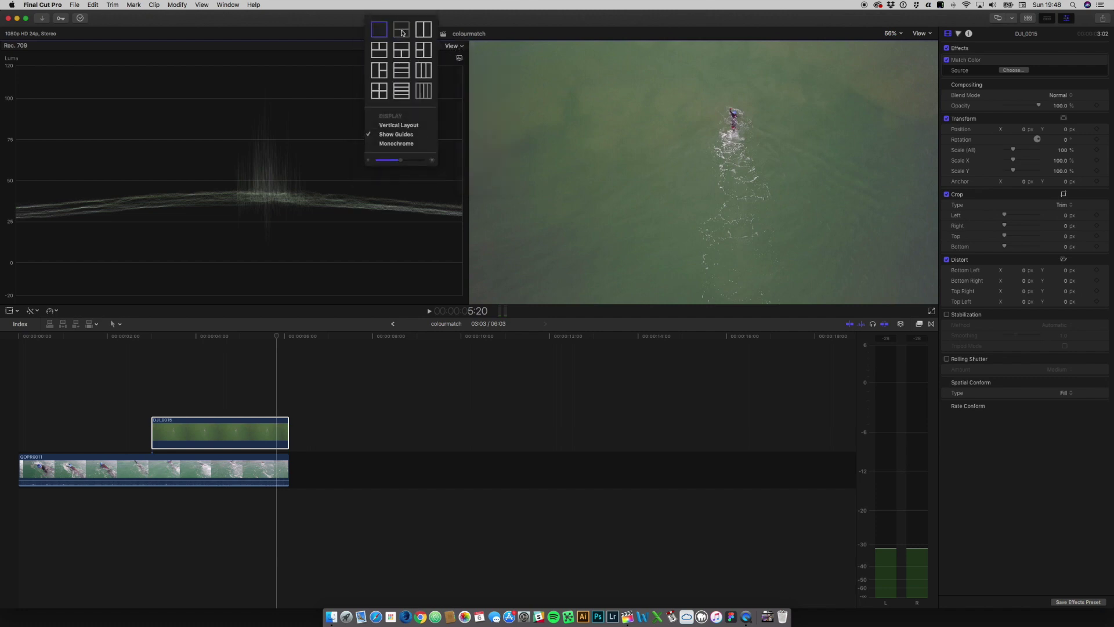
{"action": "left_click", "coordinate": [401, 29]}
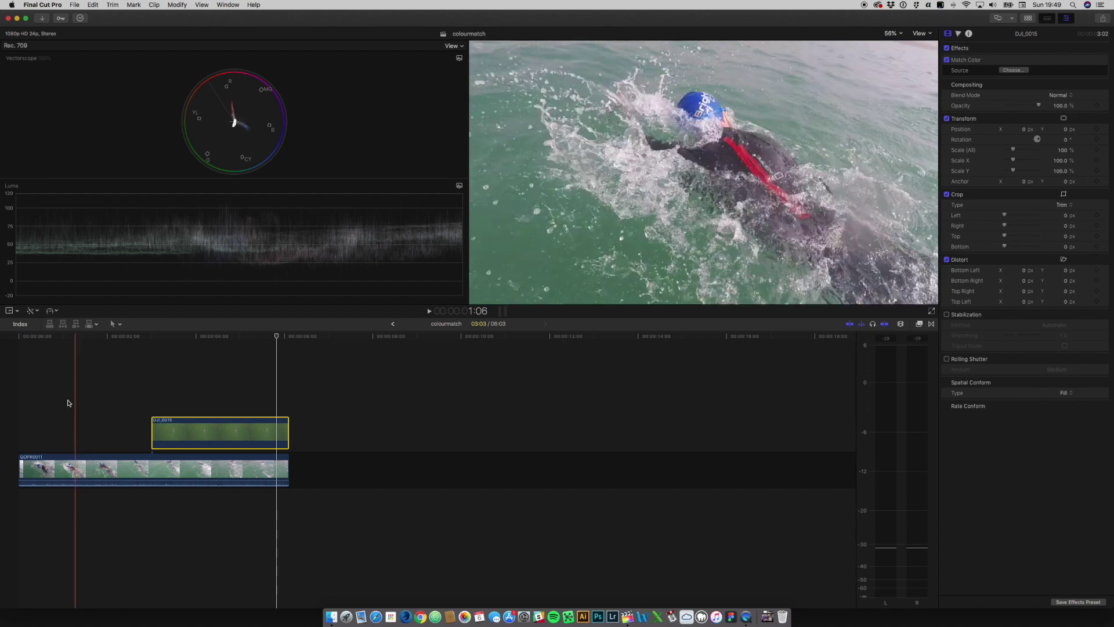
{"action": "left_click_drag", "start_coordinate": [18, 211], "coordinate": [18, 249]}
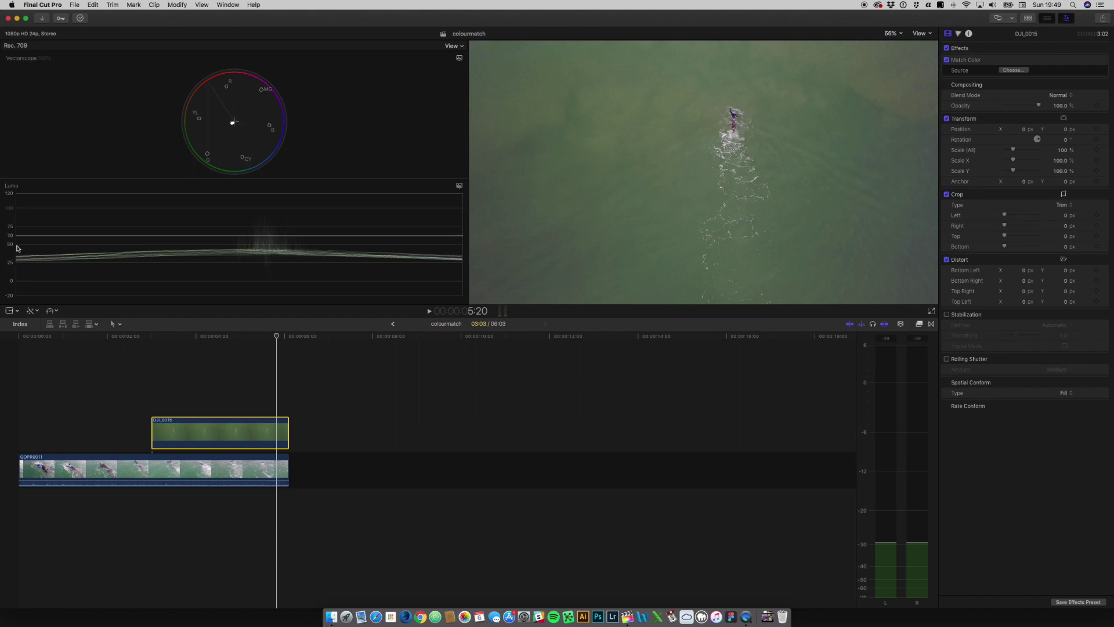
{"action": "left_click_drag", "start_coordinate": [16, 294], "coordinate": [18, 268]}
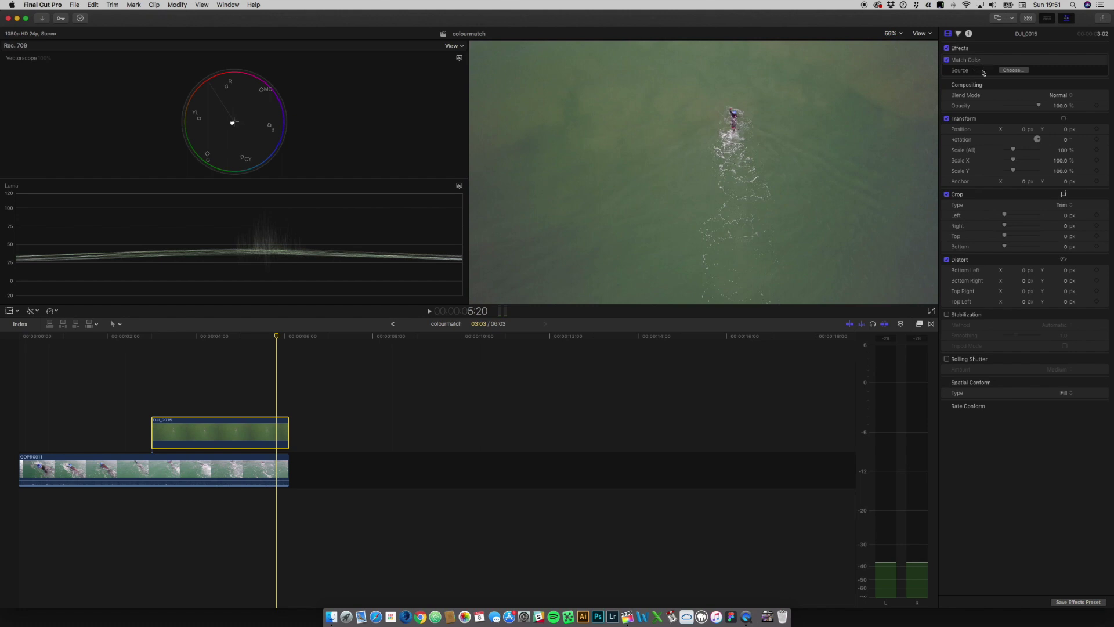
- Add a color wheels correction to DJI_0015 and shift its midtones and shadows slightly toward blue
{"action": "left_click", "coordinate": [959, 34]}
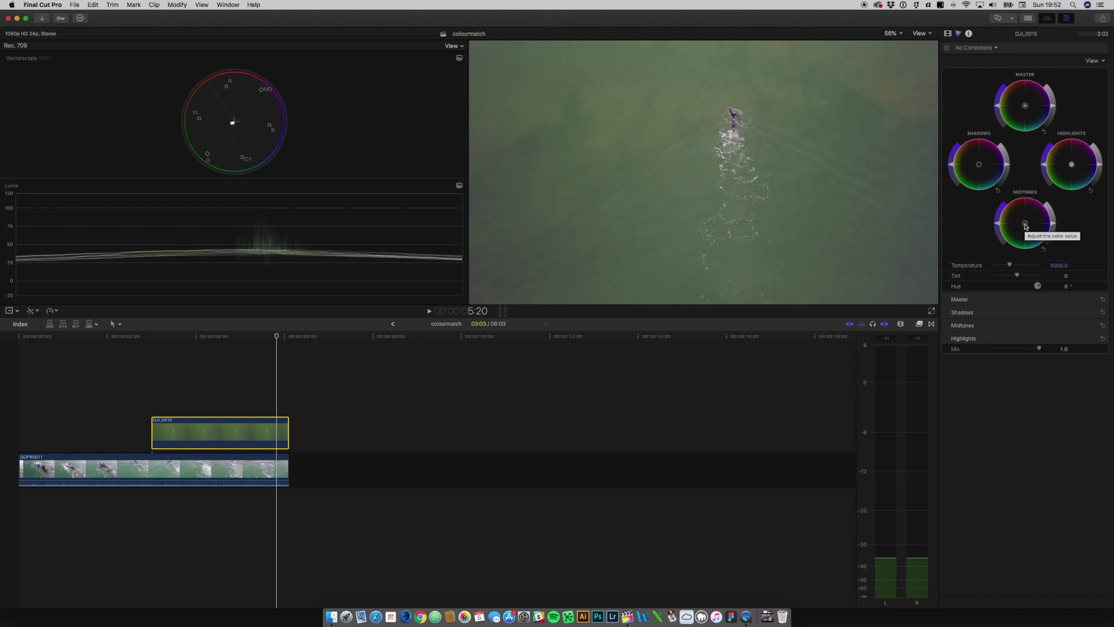
{"action": "left_click_drag", "start_coordinate": [1025, 227], "coordinate": [1032, 230]}
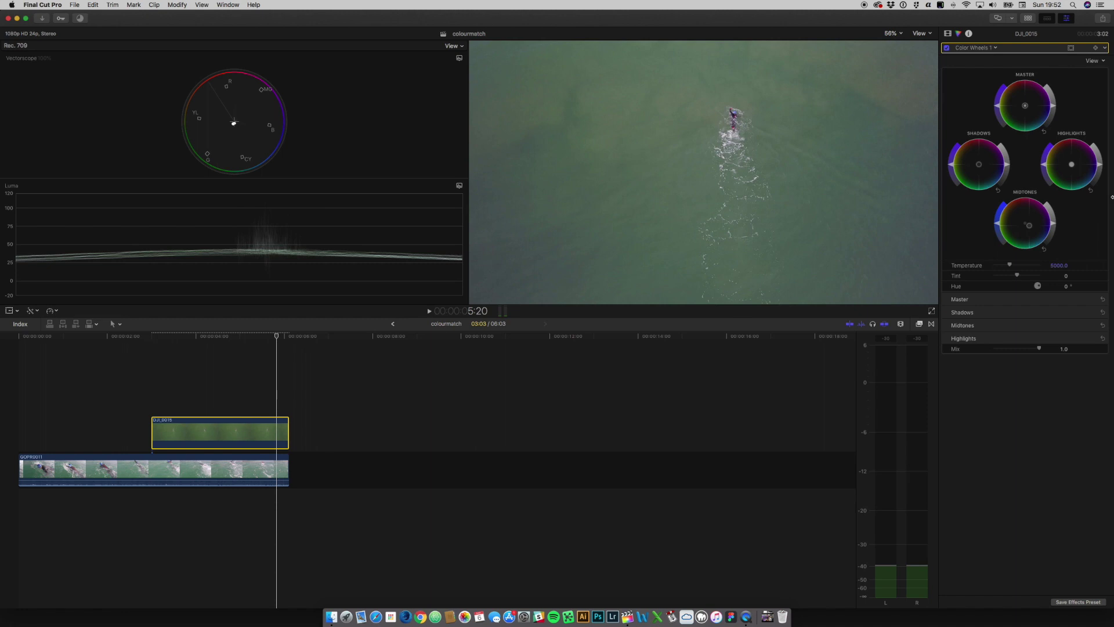
{"action": "left_click", "coordinate": [985, 169]}
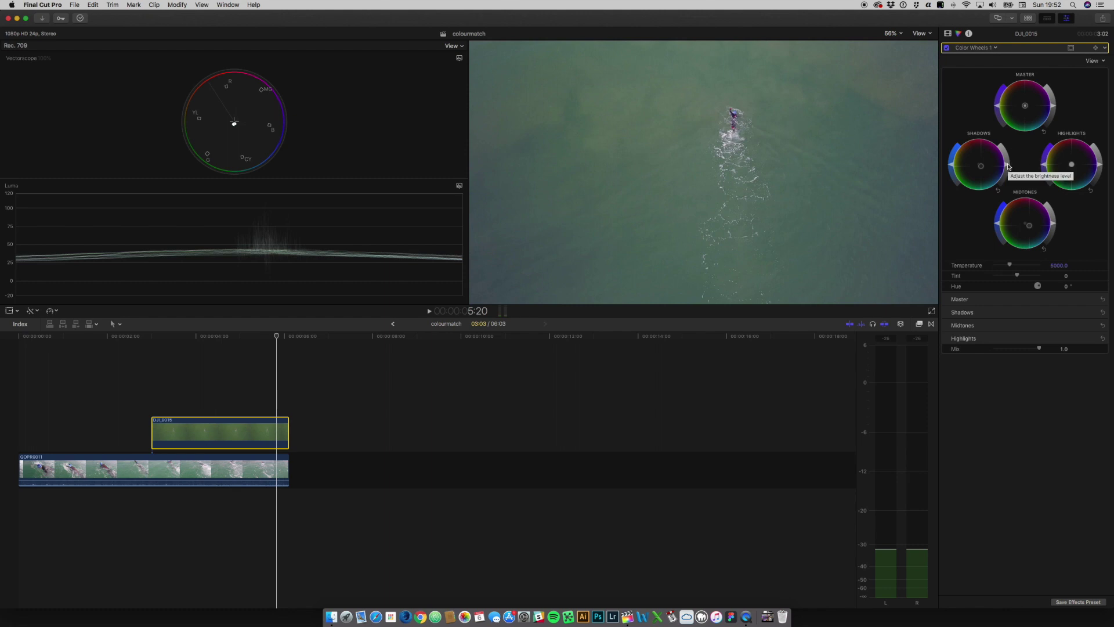
- Lower the shadows brightness of DJI_0015 on the color wheels to darken the water
{"action": "left_click_drag", "start_coordinate": [1008, 167], "coordinate": [1010, 172]}
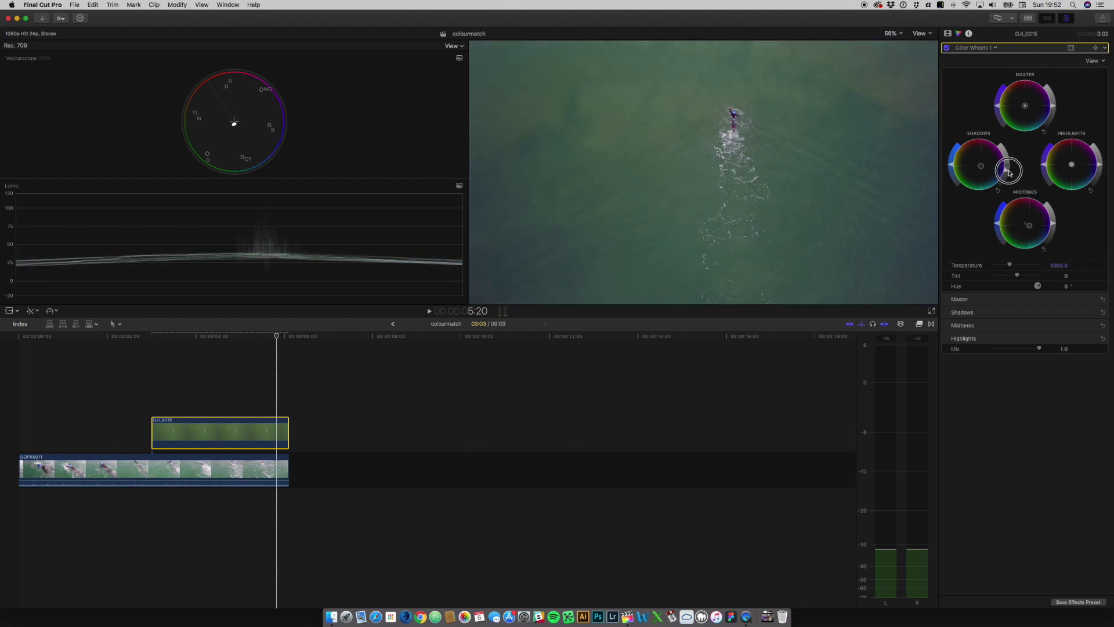
{"action": "left_click_drag", "start_coordinate": [1010, 172], "coordinate": [1010, 177]}
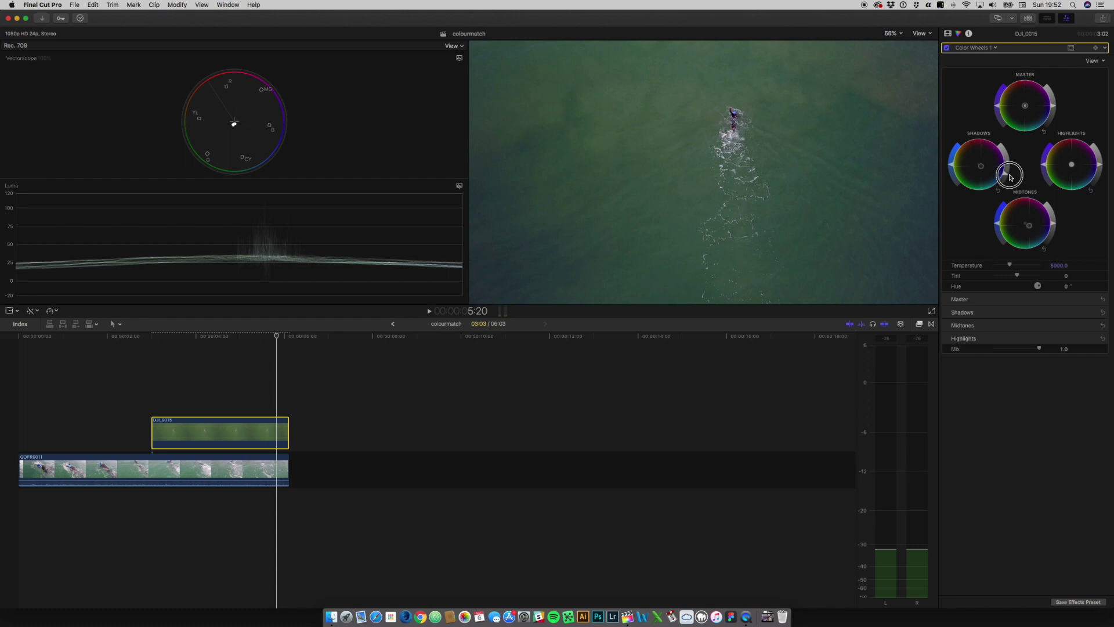
{"action": "left_click", "coordinate": [1010, 176]}
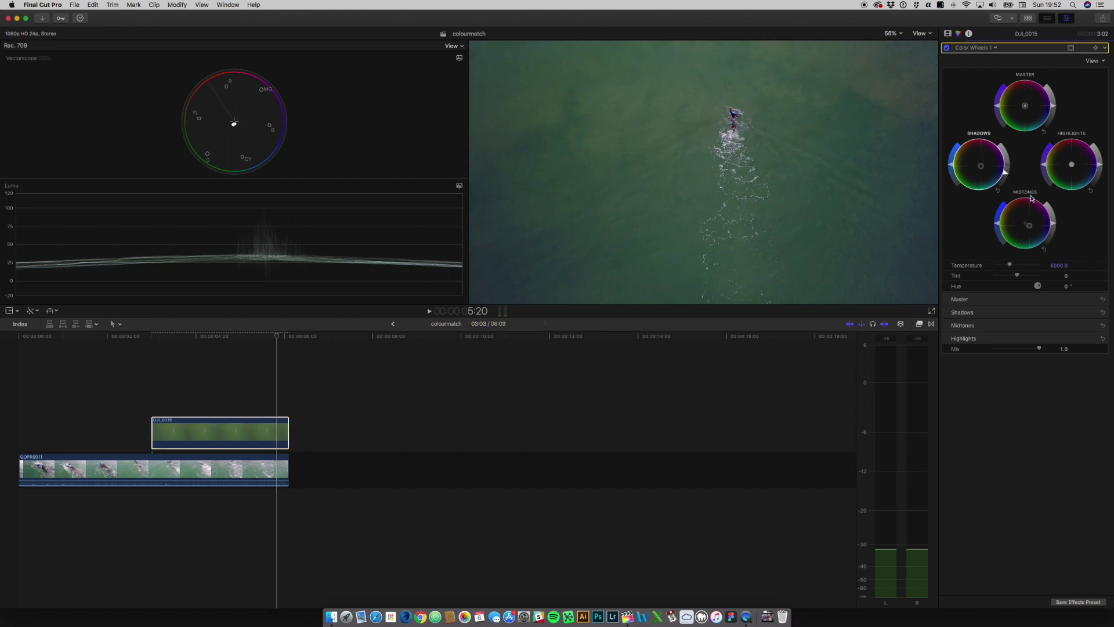
- Raise the midtones and highlights brightness of DJI_0015 slightly on the color wheels
{"action": "left_click_drag", "start_coordinate": [1055, 225], "coordinate": [1055, 223]}
{"action": "left_click", "coordinate": [1055, 223]}
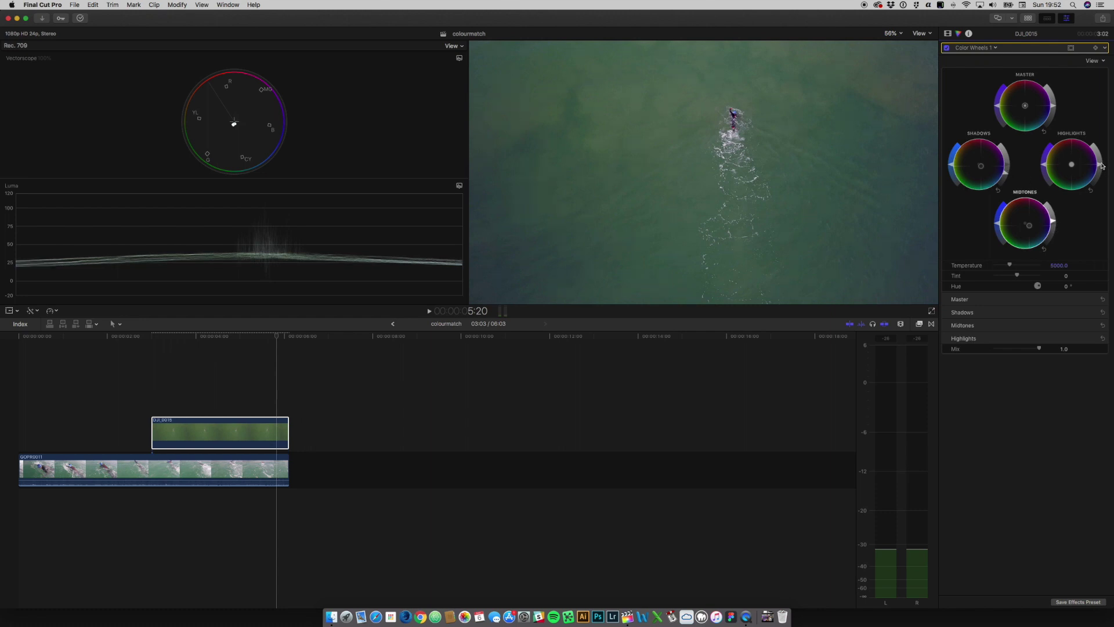
{"action": "left_click_drag", "start_coordinate": [1101, 165], "coordinate": [1102, 161]}
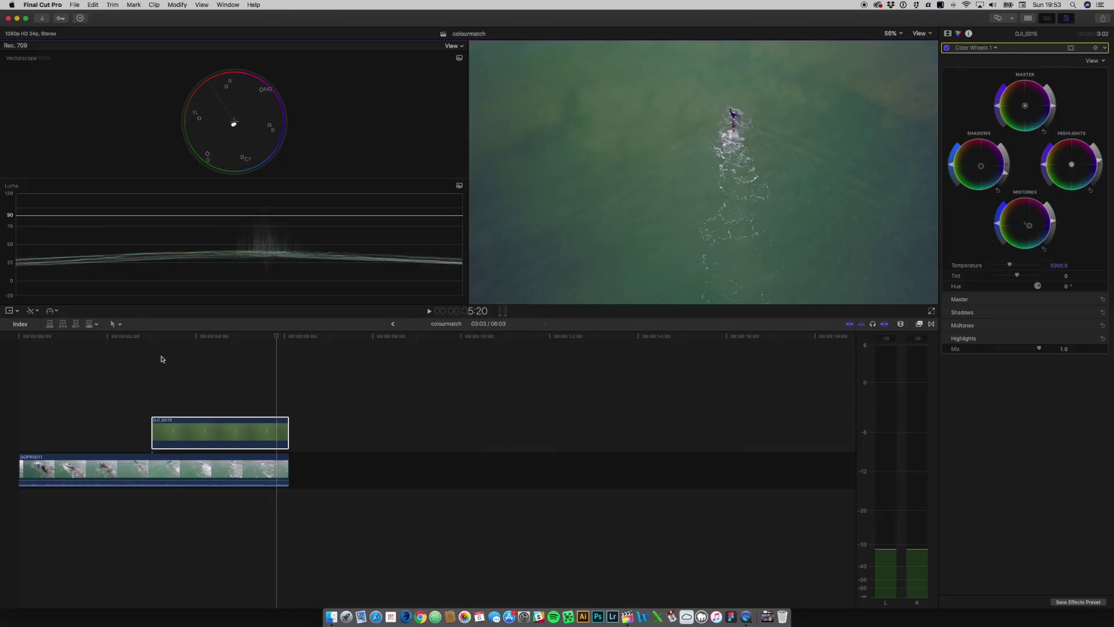
- Lower the shadows brightness of DJI_0015 a little more and shift the master color slightly toward blue
{"action": "left_click", "coordinate": [174, 433]}
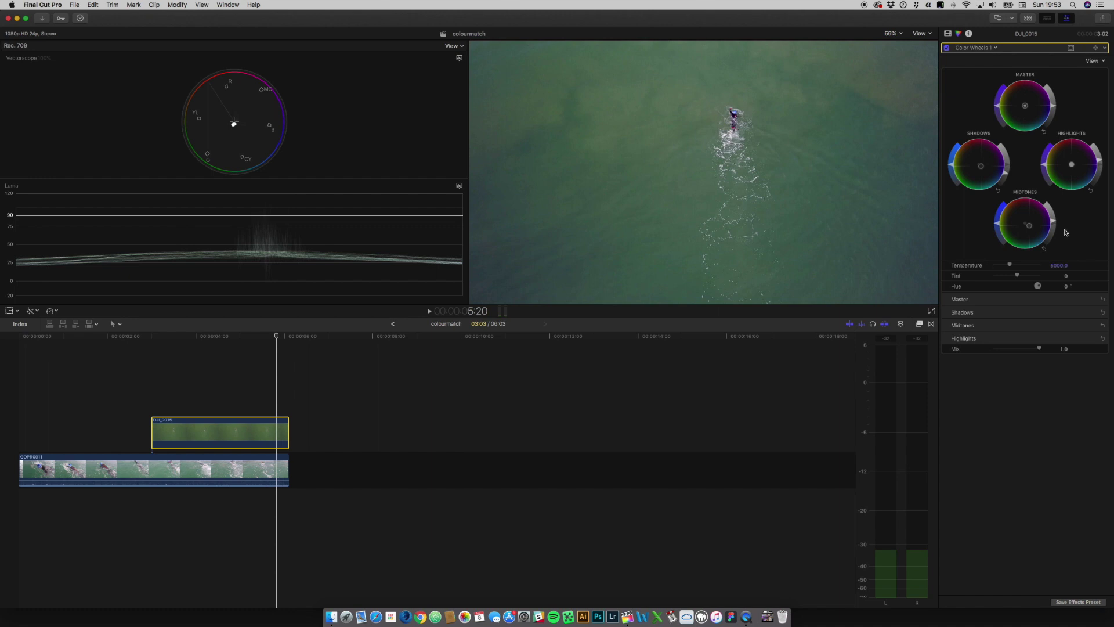
{"action": "left_click_drag", "start_coordinate": [1006, 176], "coordinate": [1002, 180]}
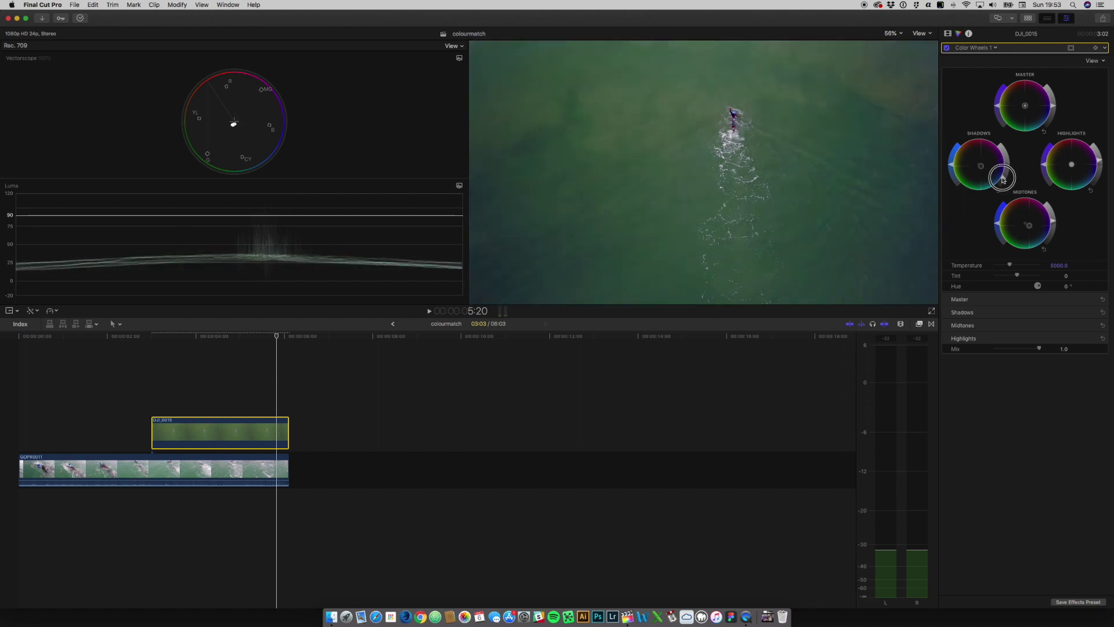
{"action": "left_click_drag", "start_coordinate": [1003, 179], "coordinate": [1005, 177]}
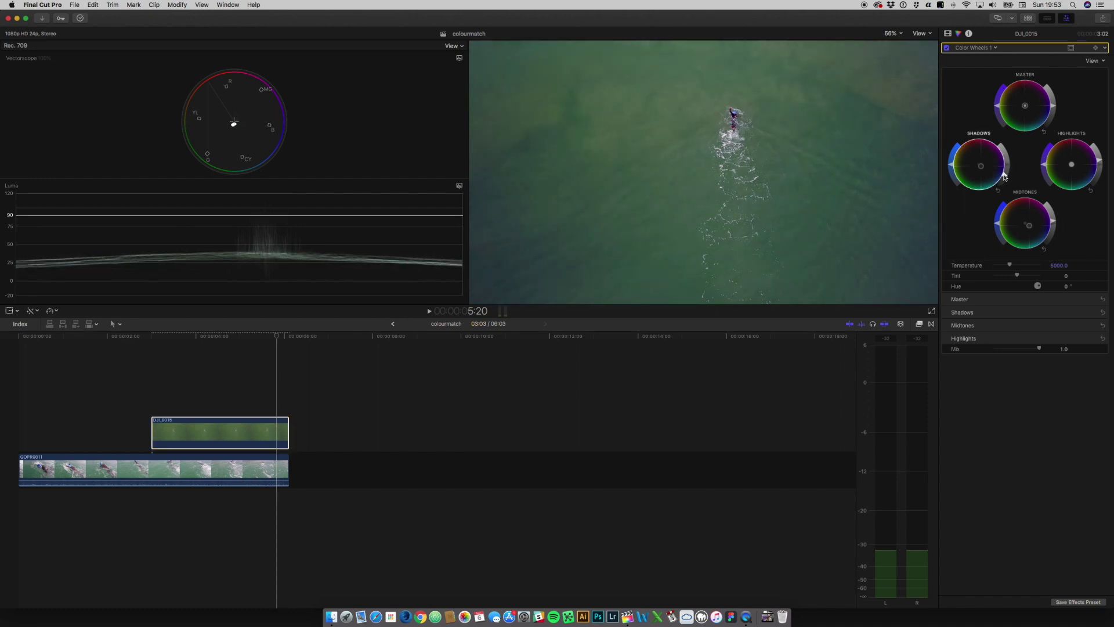
{"action": "left_click", "coordinate": [1026, 106]}
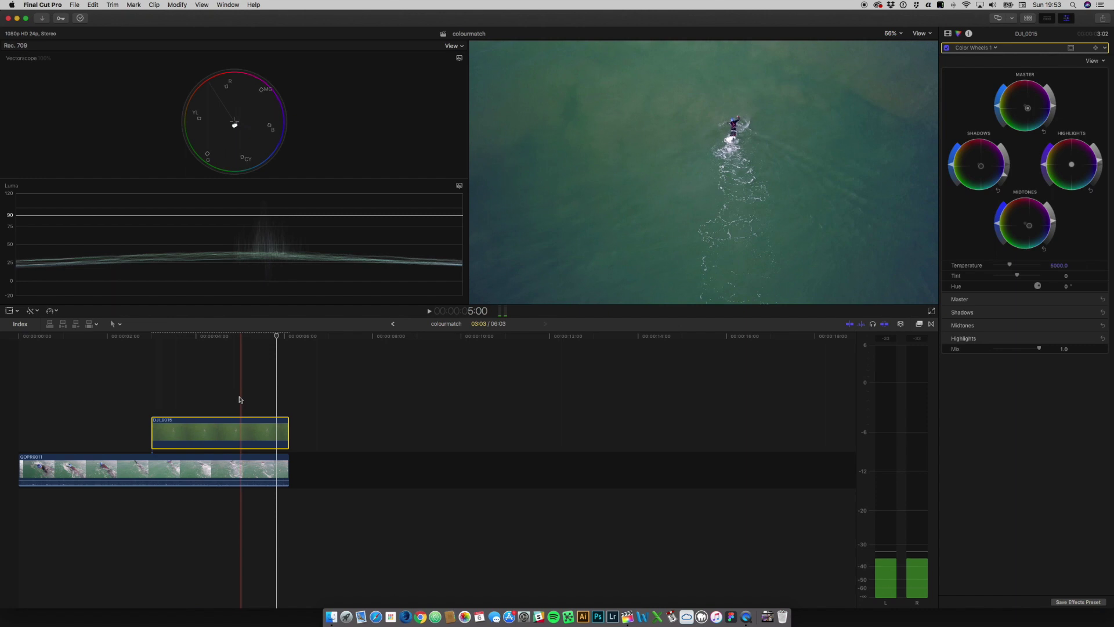
- Toggle the Color Wheels 1 correction on DJI_0015 to compare the picture with and without it, leaving it disabled
{"action": "left_click", "coordinate": [947, 49]}
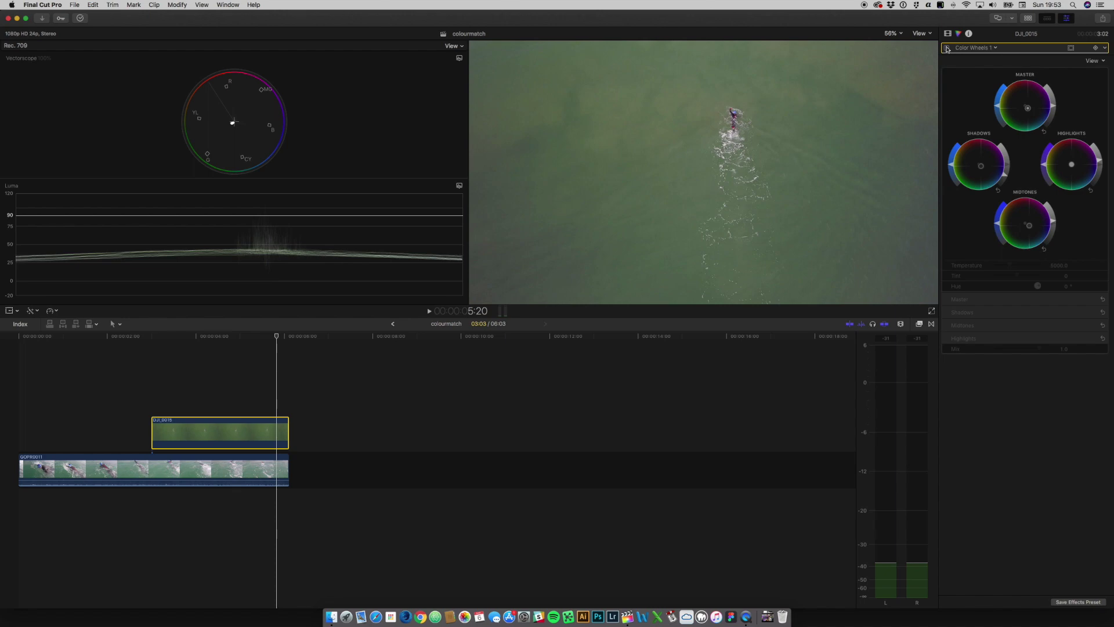
{"action": "left_click", "coordinate": [947, 48]}
{"action": "left_click", "coordinate": [947, 48]}
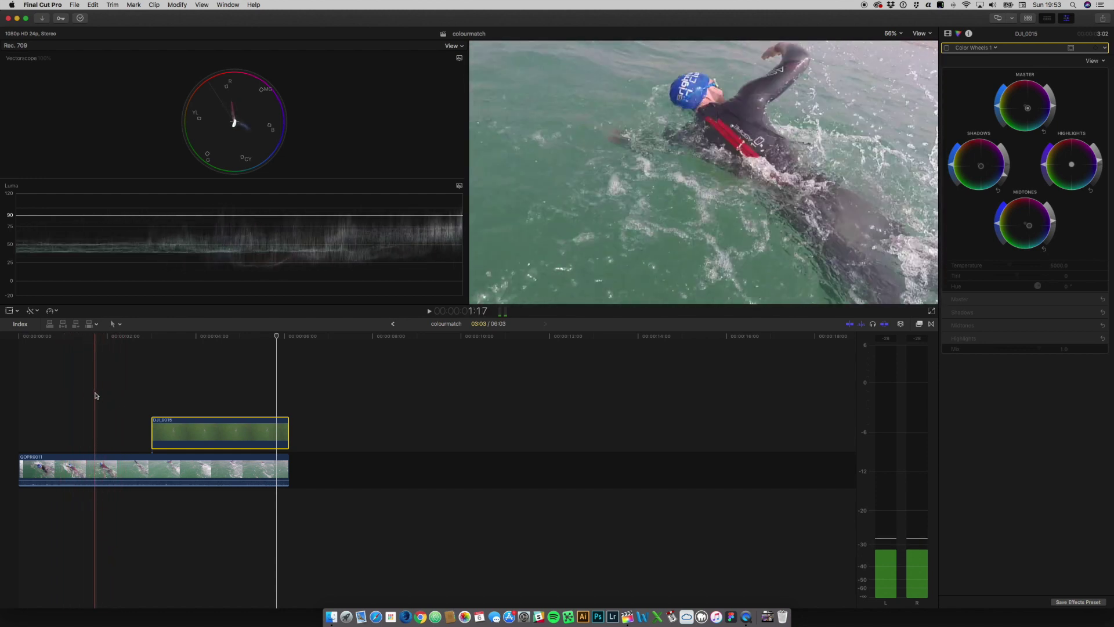
- Add a color wheels correction to GOPR0011, lowering the shadows brightness and slightly raising the highlights brightness
{"action": "left_click", "coordinate": [97, 395]}
{"action": "left_click", "coordinate": [107, 462]}
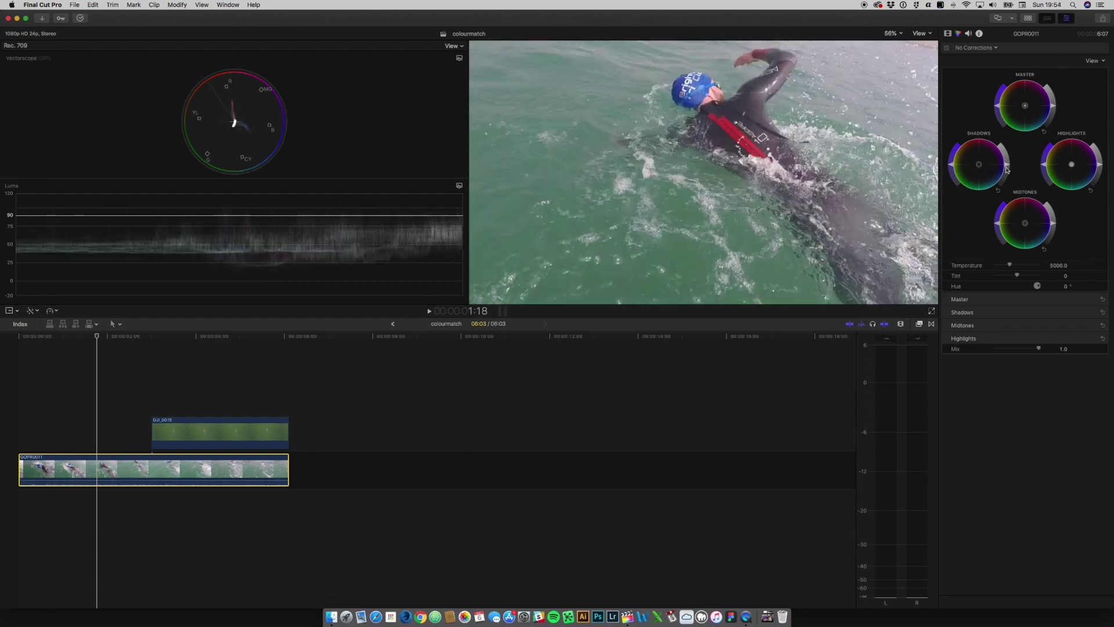
{"action": "left_click_drag", "start_coordinate": [1007, 165], "coordinate": [1008, 174]}
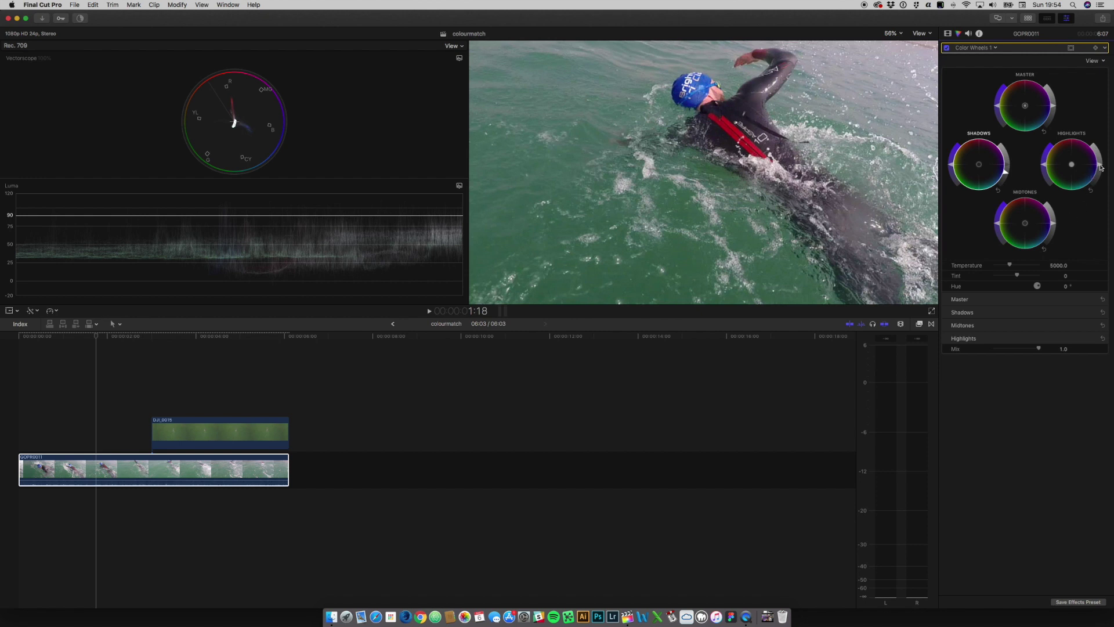
{"action": "left_click_drag", "start_coordinate": [1101, 167], "coordinate": [1101, 166]}
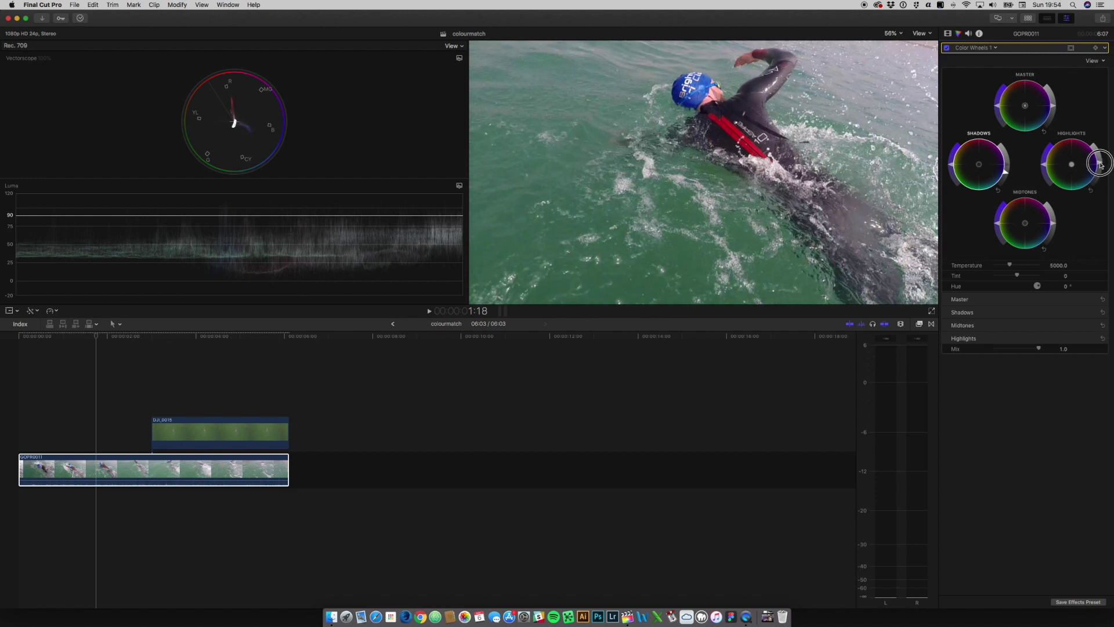
{"action": "left_click_drag", "start_coordinate": [1101, 166], "coordinate": [1100, 166]}
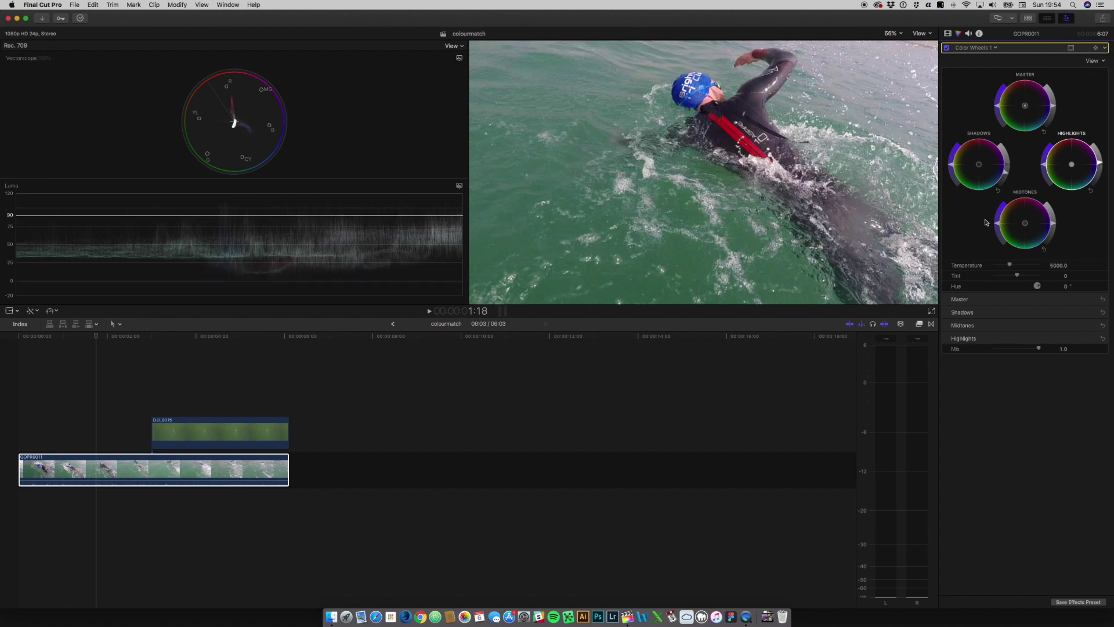
- Fine-tune the shadows brightness of GOPR0011 and re-enable the Color Wheels 1 correction on DJI_0015
{"action": "left_click", "coordinate": [1008, 177]}
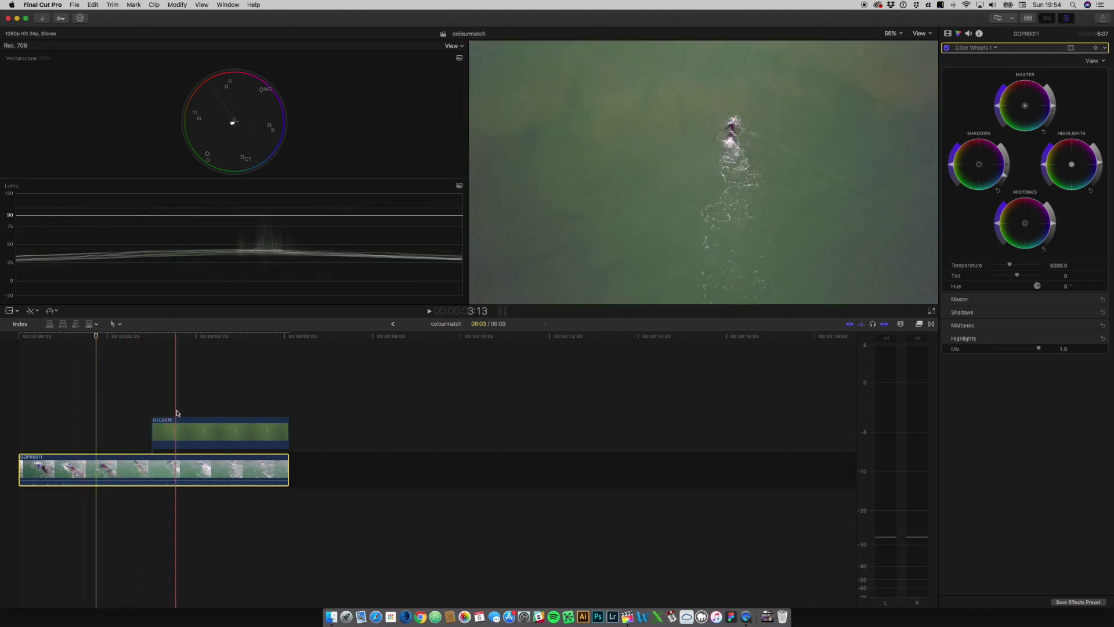
{"action": "left_click", "coordinate": [261, 421]}
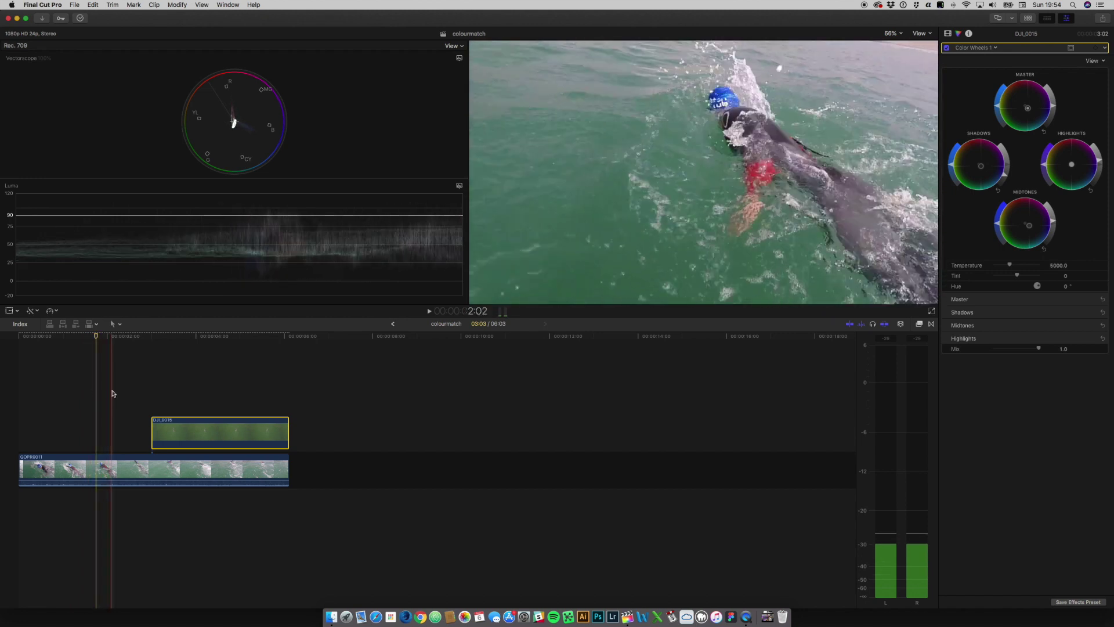
- Play the timeline from its beginning to compare the color match between GOPR0011 and DJI_0015
{"action": "left_click", "coordinate": [159, 398]}
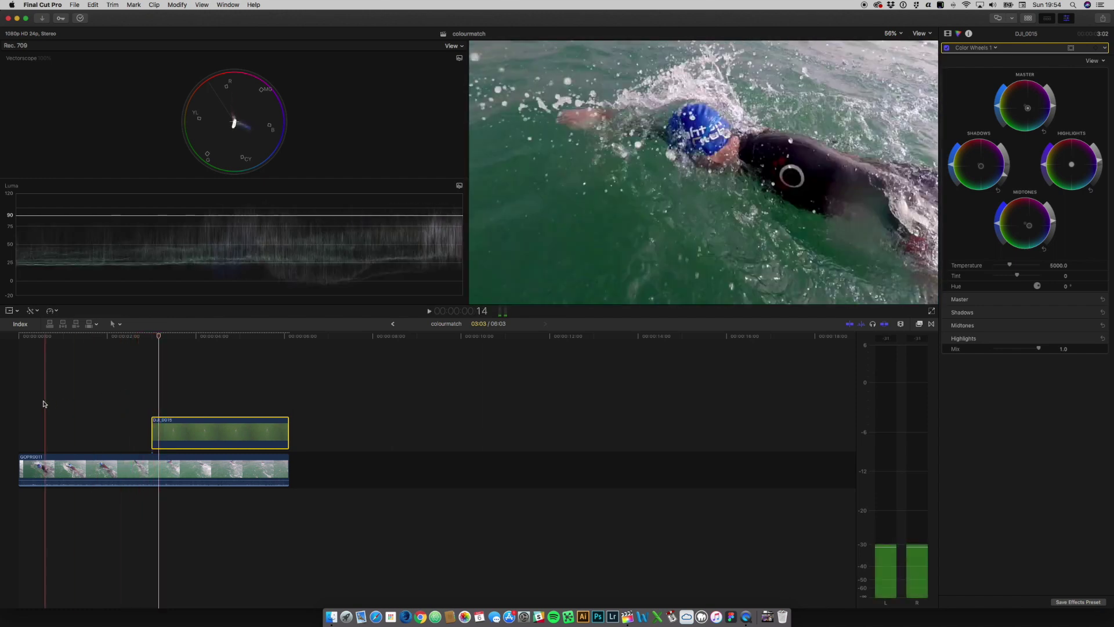
{"action": "left_click", "coordinate": [12, 404]}
{"action": "key", "text": "space"}
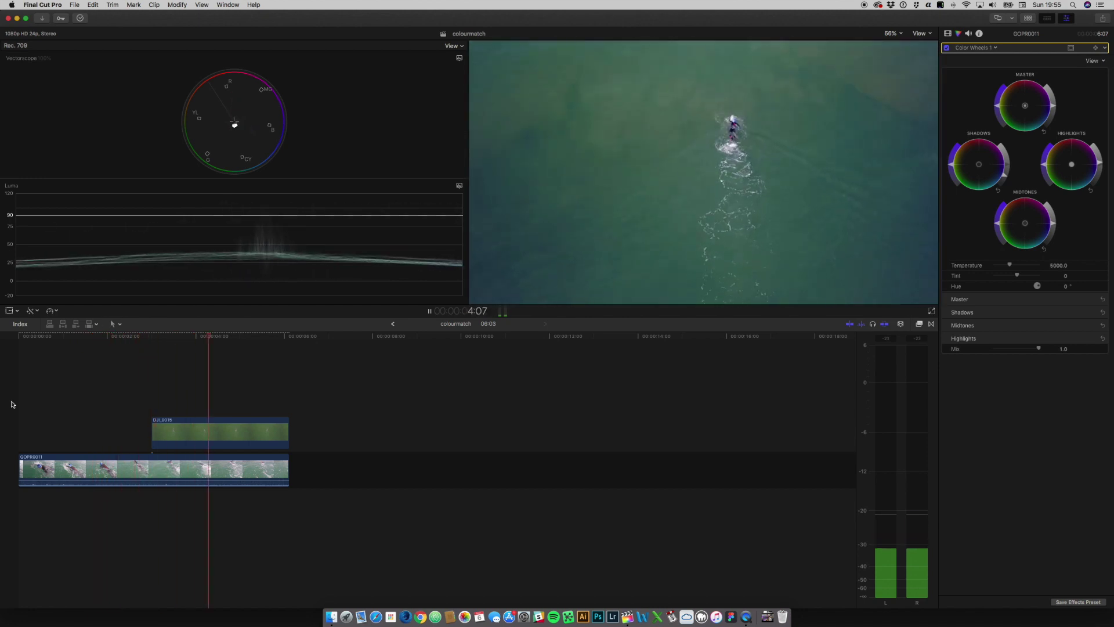
{"action": "key", "text": "space"}
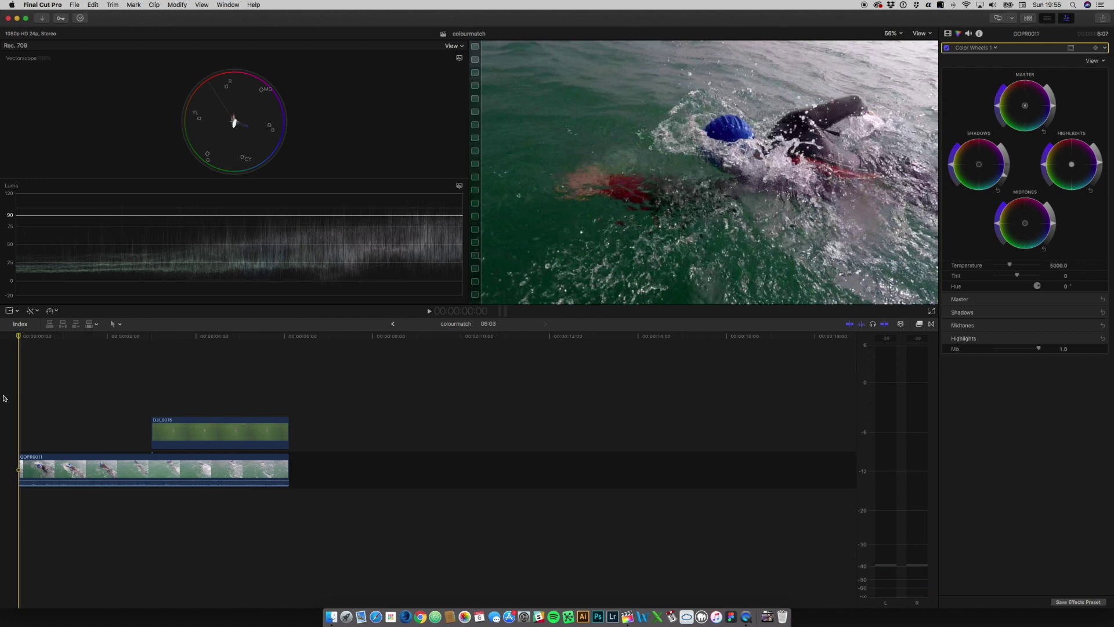
{"action": "key", "text": "space"}
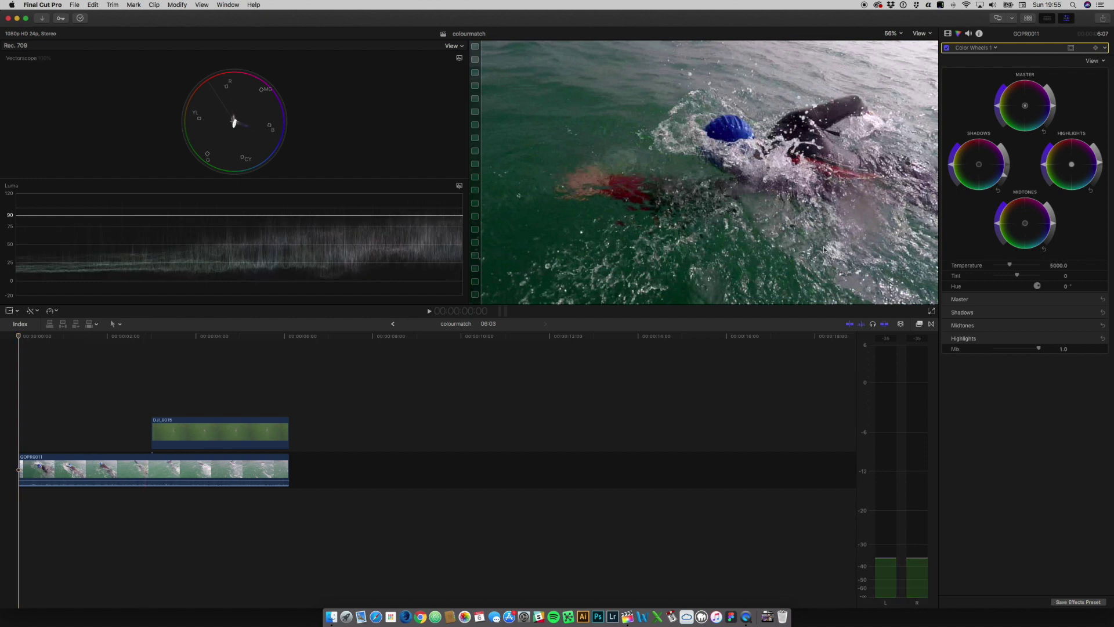
- Raise the shadows brightness and the master saturation of GOPR0011 slightly on the color wheels
{"action": "left_click_drag", "start_coordinate": [1006, 177], "coordinate": [1010, 169]}
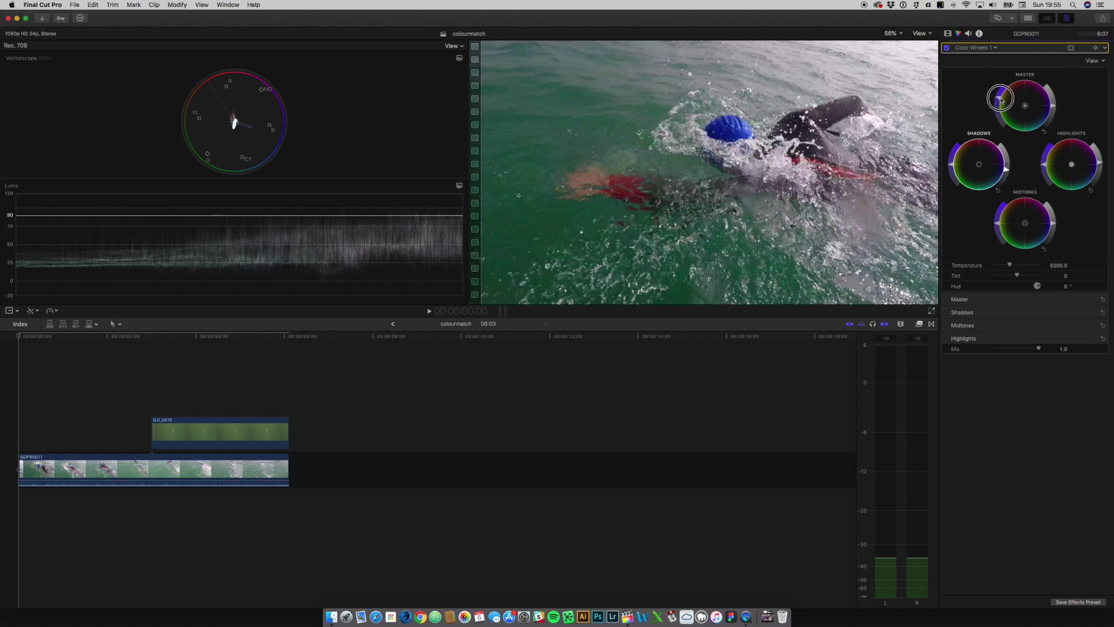
{"action": "left_click_drag", "start_coordinate": [1002, 100], "coordinate": [1002, 91]}
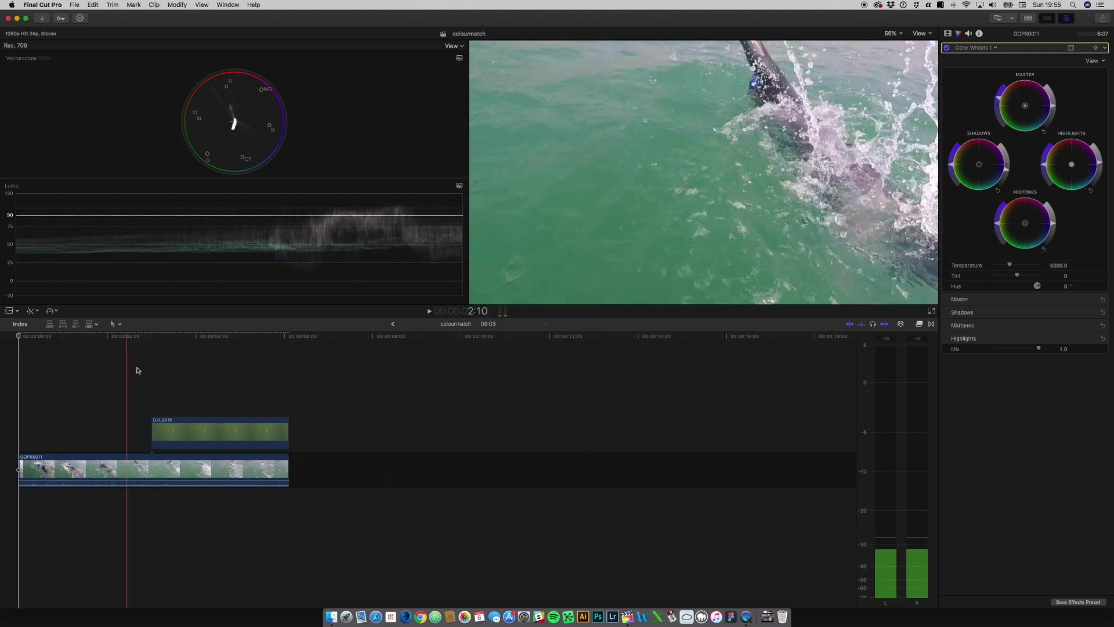
{"action": "key", "text": "l"}
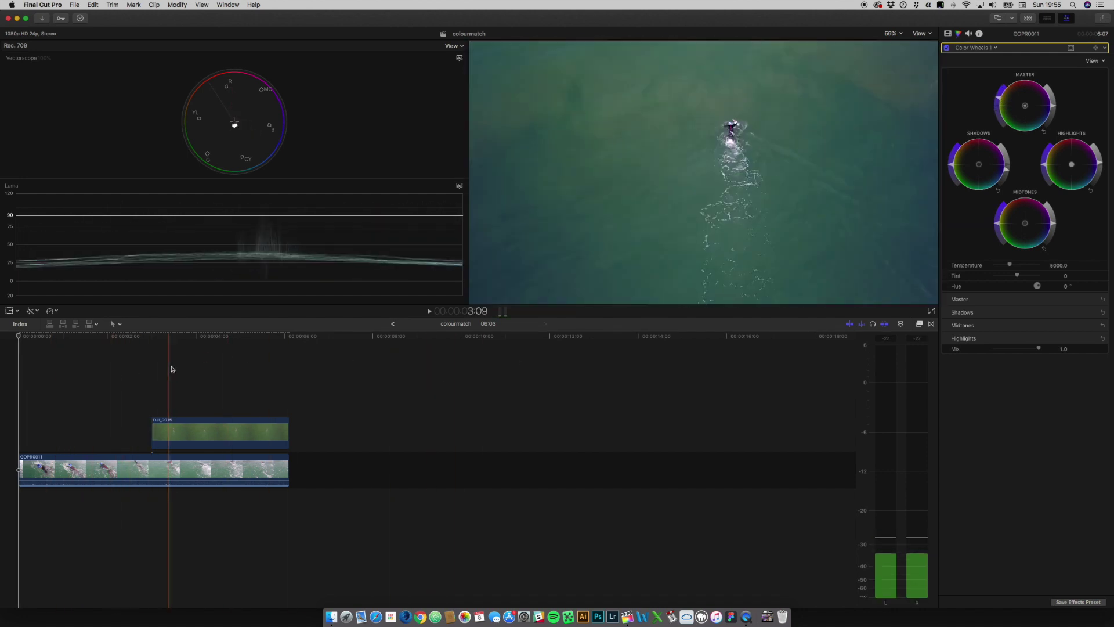
- Make a small shadows brightness adjustment on DJI_0015 and raise its master saturation slightly
{"action": "left_click", "coordinate": [187, 418]}
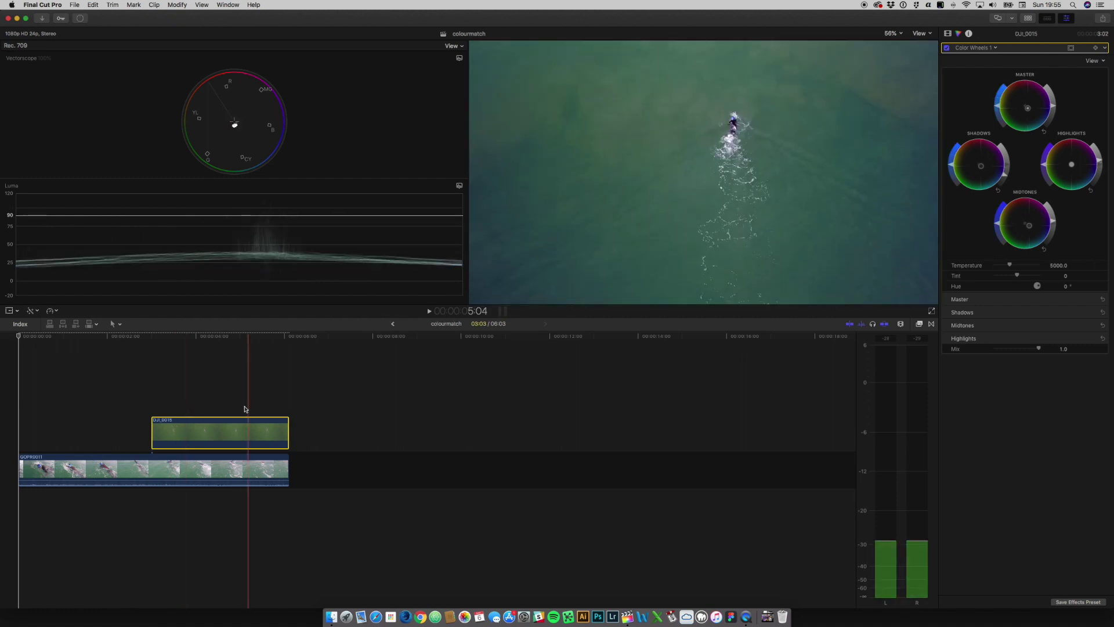
{"action": "left_click", "coordinate": [225, 423]}
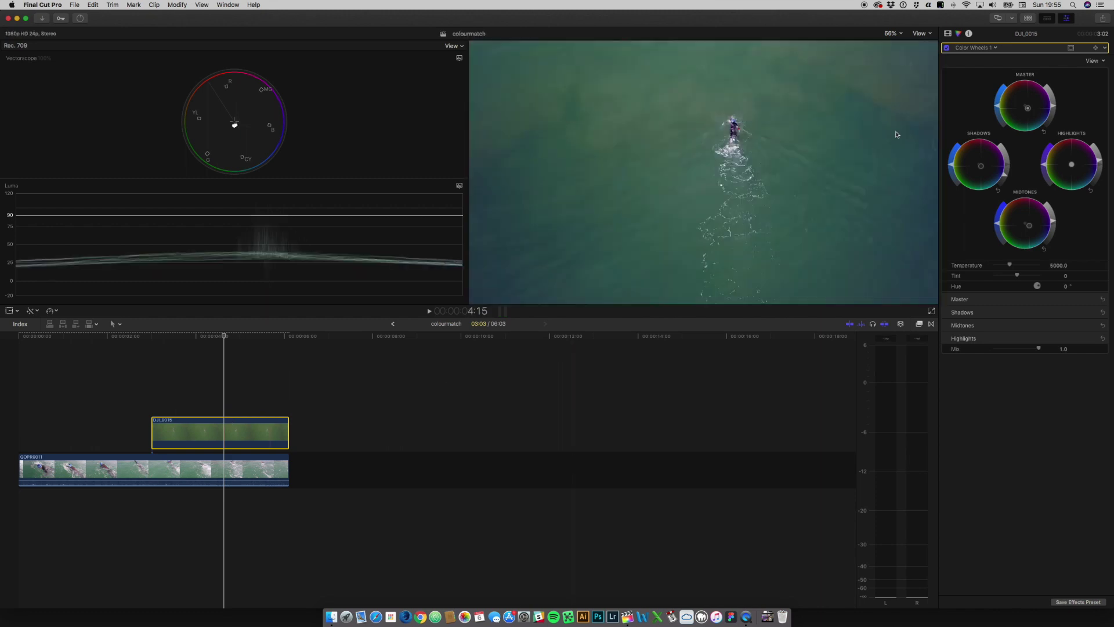
{"action": "left_click_drag", "start_coordinate": [1006, 179], "coordinate": [1007, 178]}
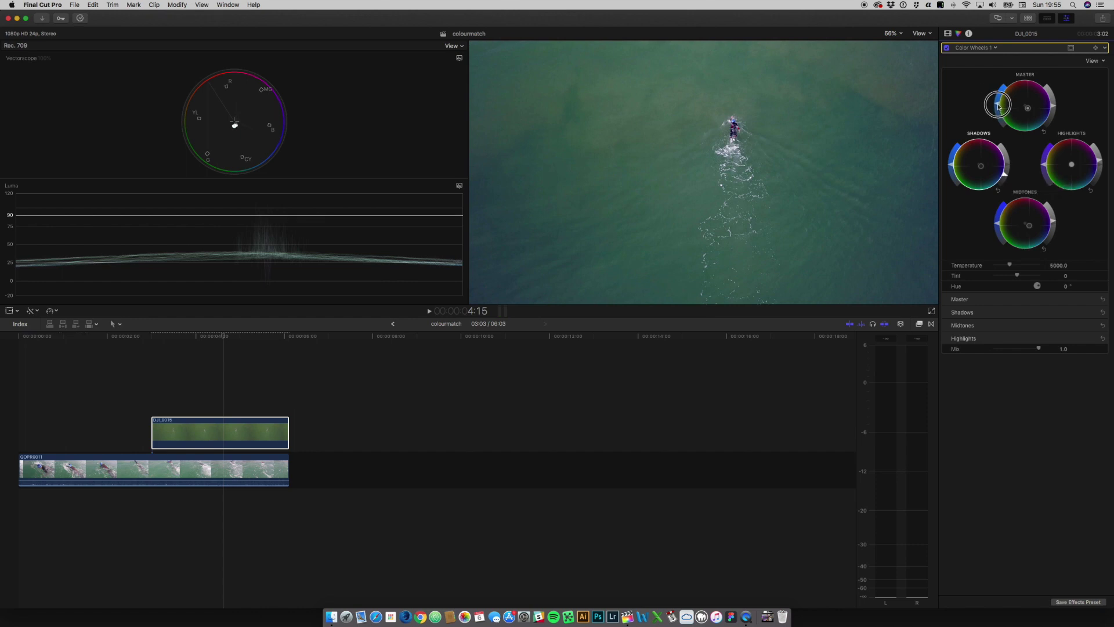
{"action": "left_click_drag", "start_coordinate": [999, 103], "coordinate": [999, 104]}
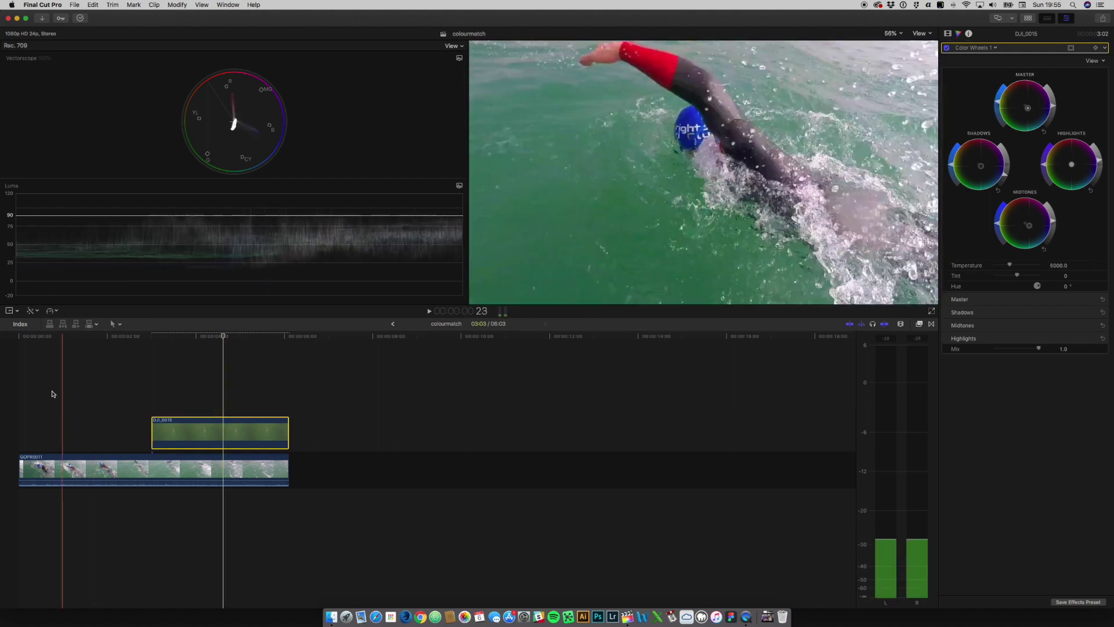
- Play the sequence from the start again to check the adjusted grade of both clips
{"action": "left_click", "coordinate": [11, 403]}
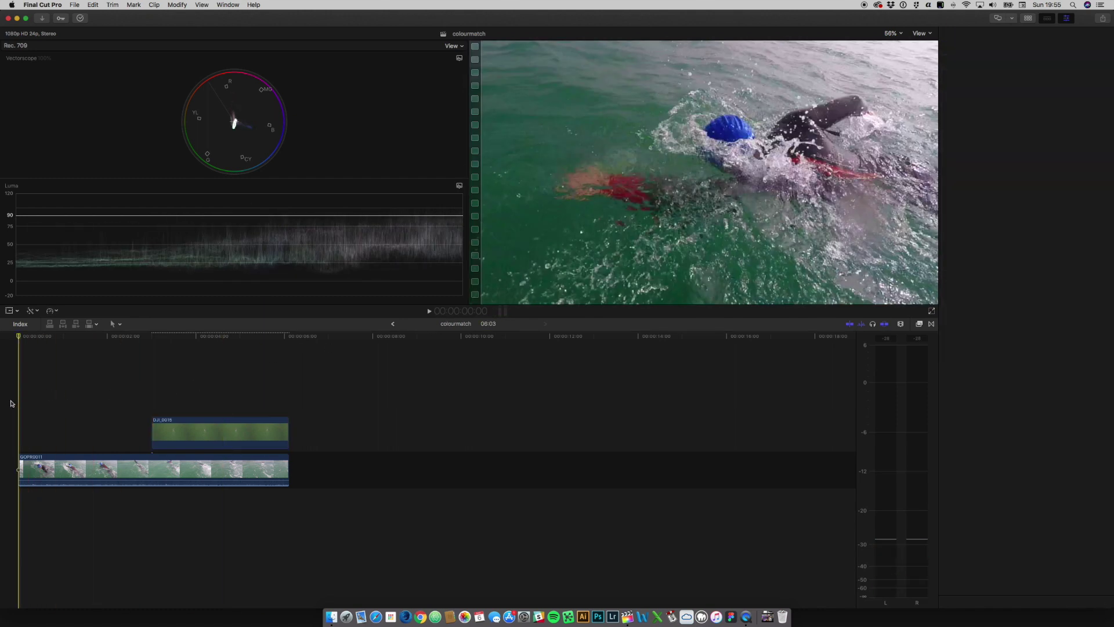
{"action": "key", "text": "space"}
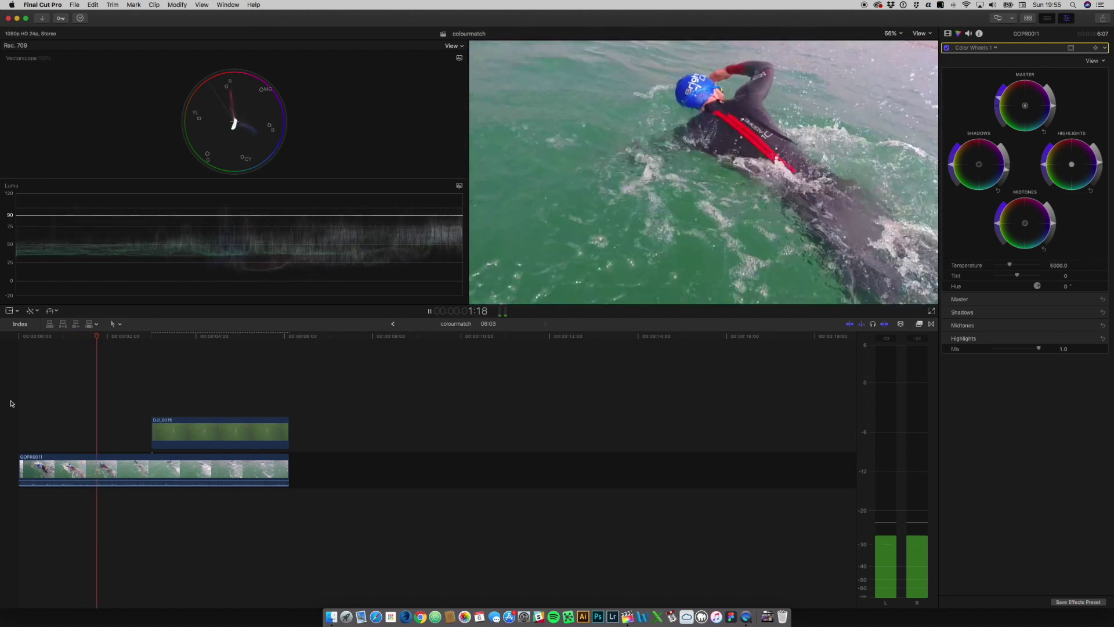